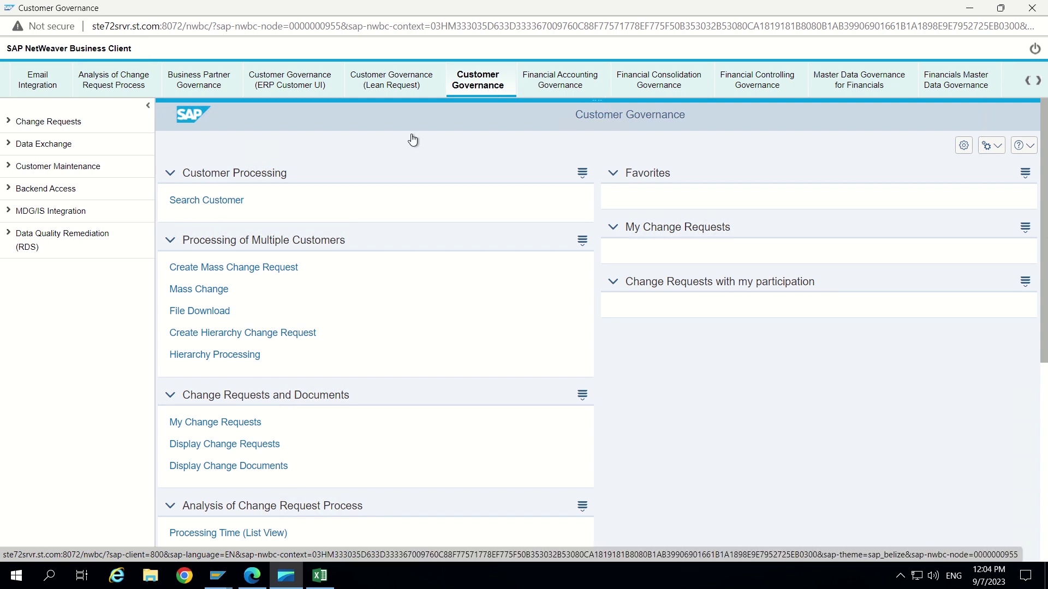
Open Search Customer and review the Search Method options, leaving Address Data selected.
click(210, 201)
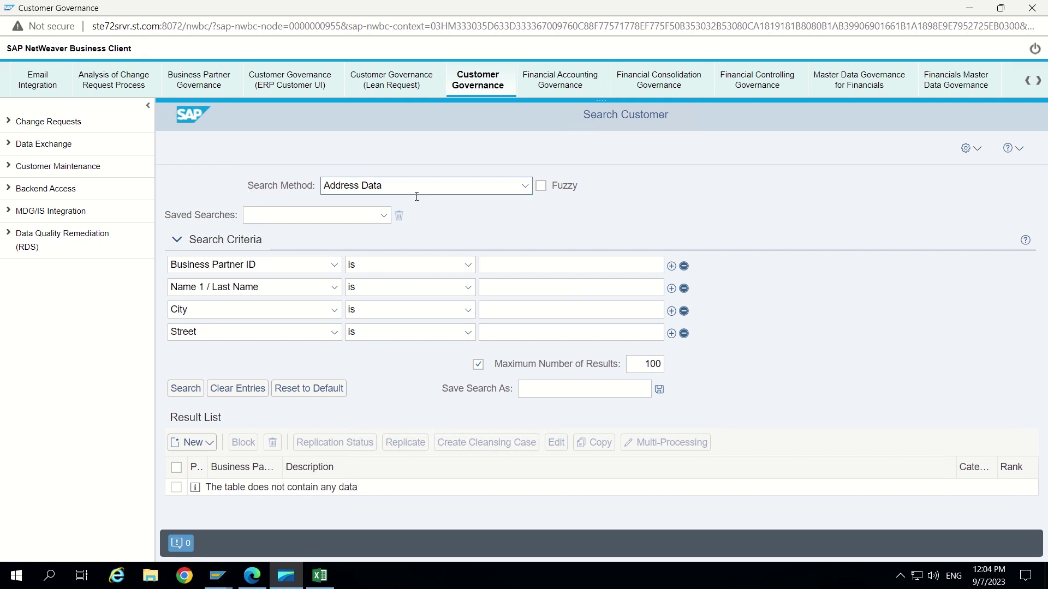
click(525, 187)
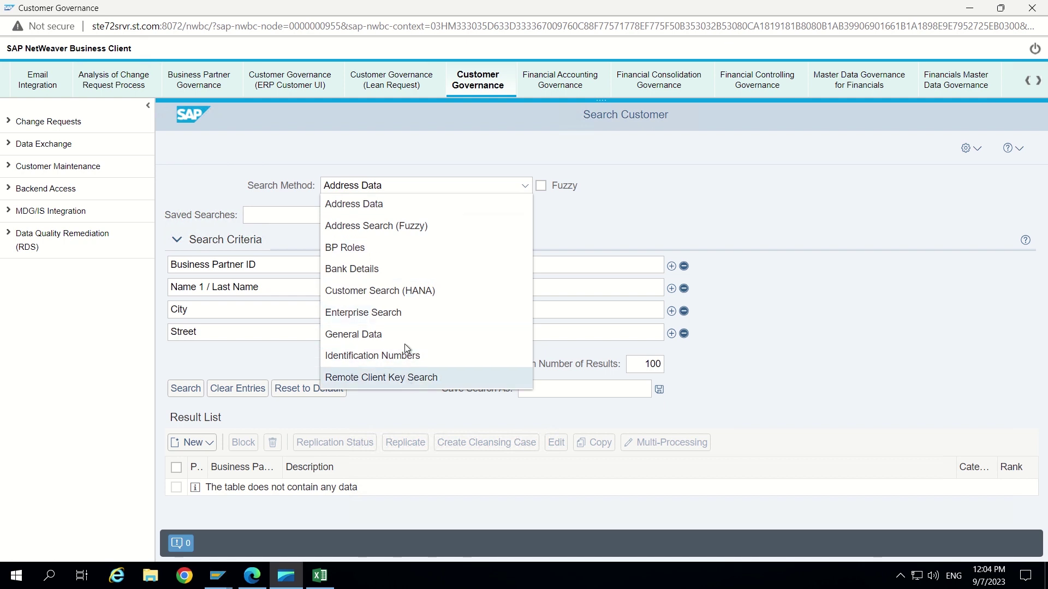
In SAP Easy Access, run sapmdg and then mdgimg to open the MDG configuration guide.
mouse_move(223, 574)
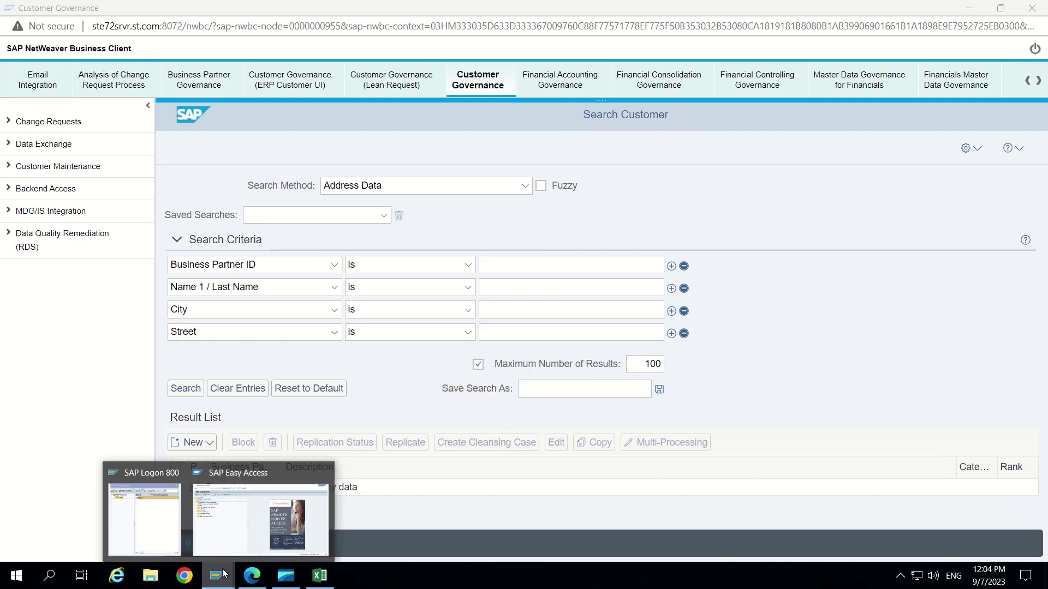
click(260, 536)
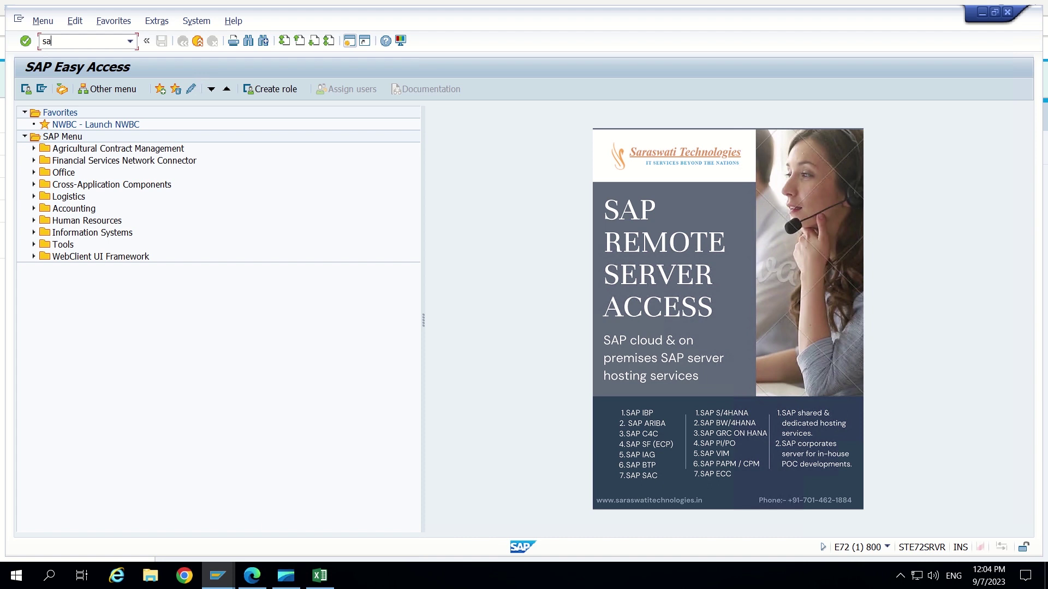
text(sapmdg)
key(Return)
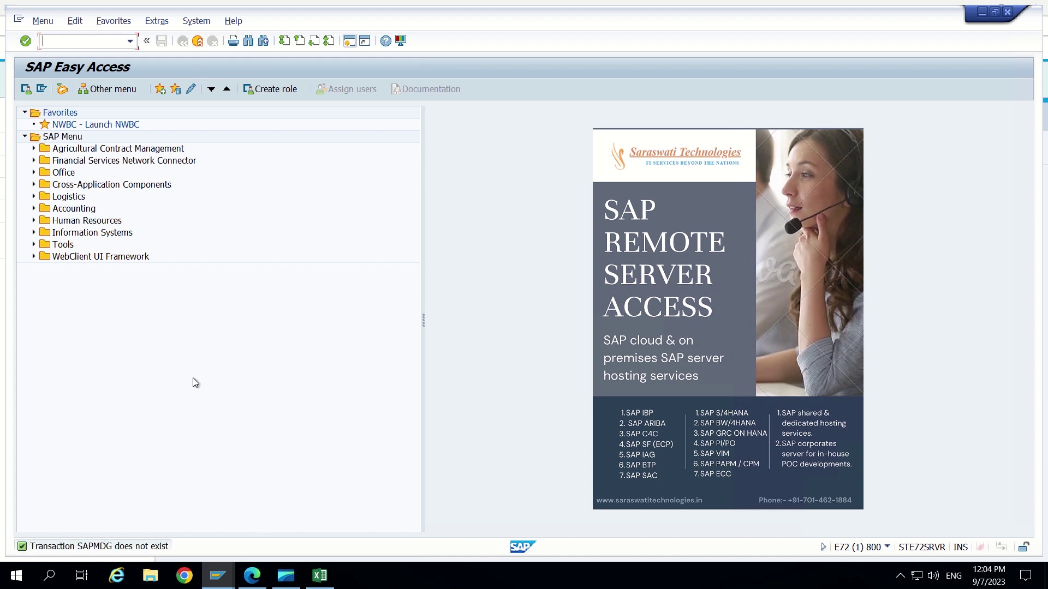
text(mdgimg)
key(Return)
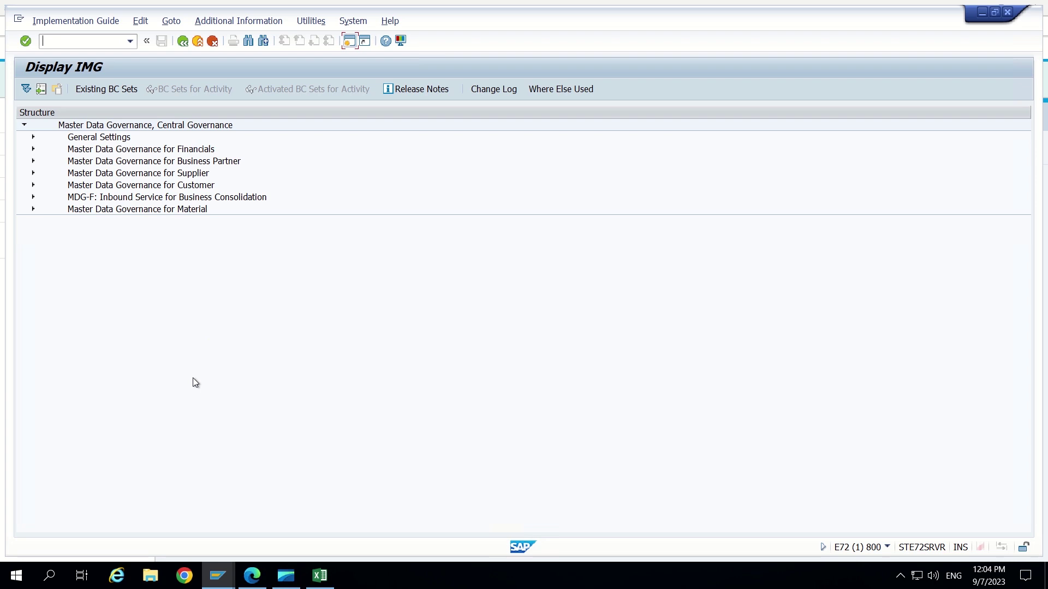
Expand General Settings > Data Quality and Search > Search and Duplicate Check and execute Define Search Applications.
click(33, 137)
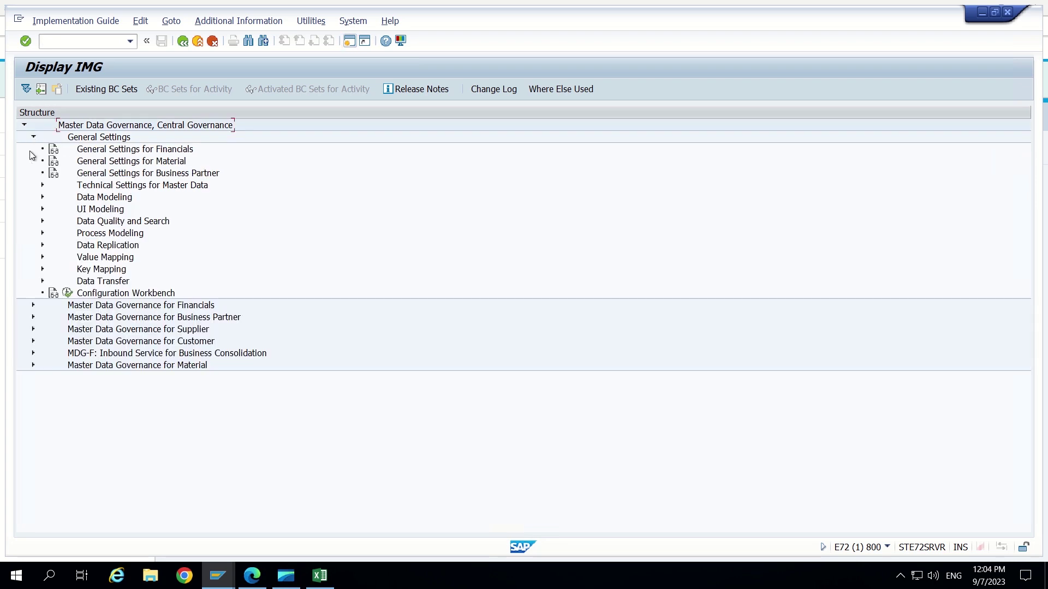
click(42, 221)
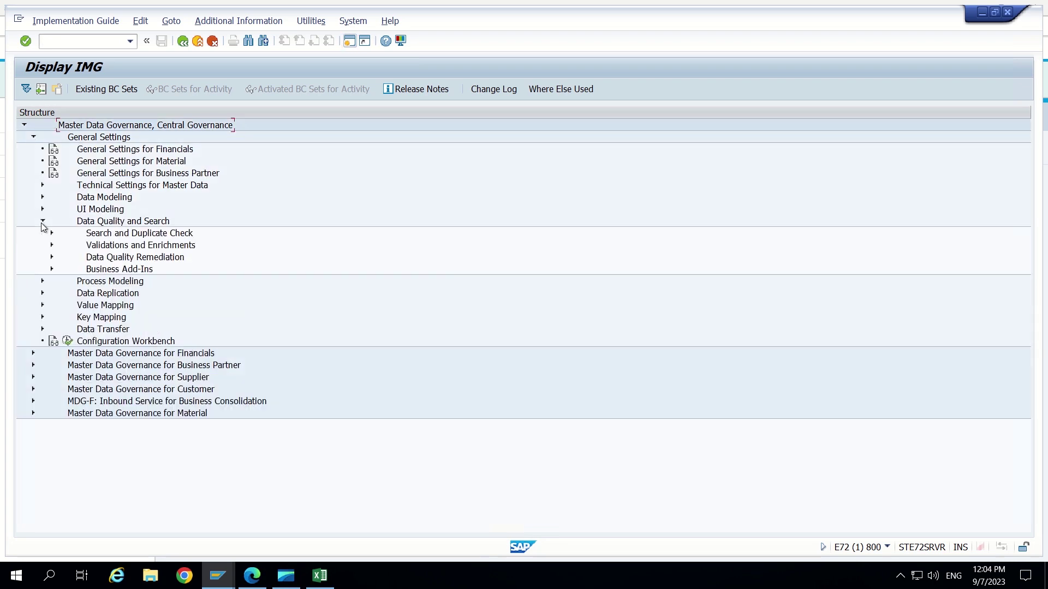
click(52, 234)
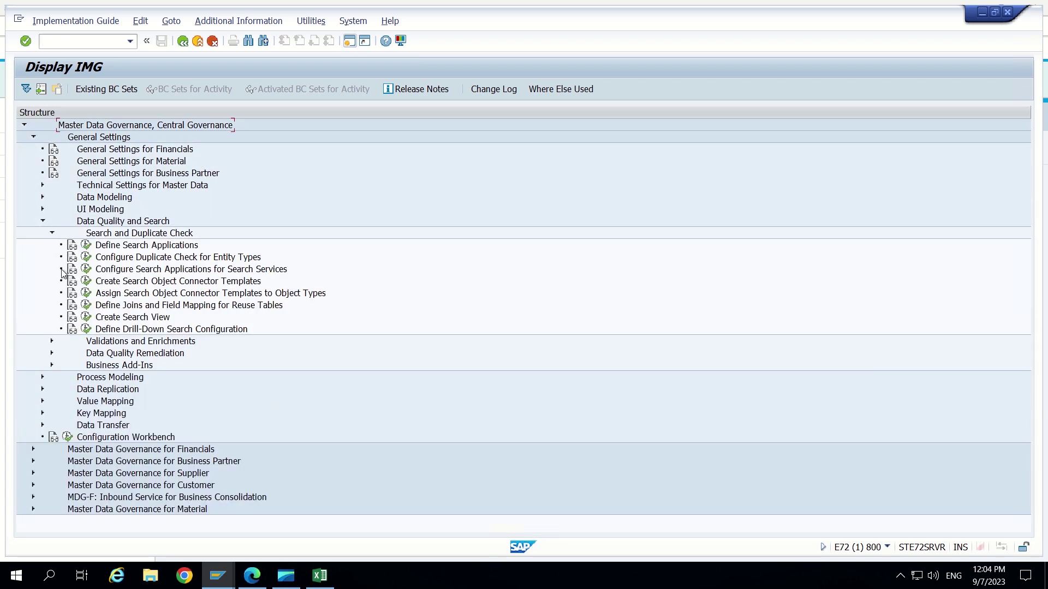
click(86, 246)
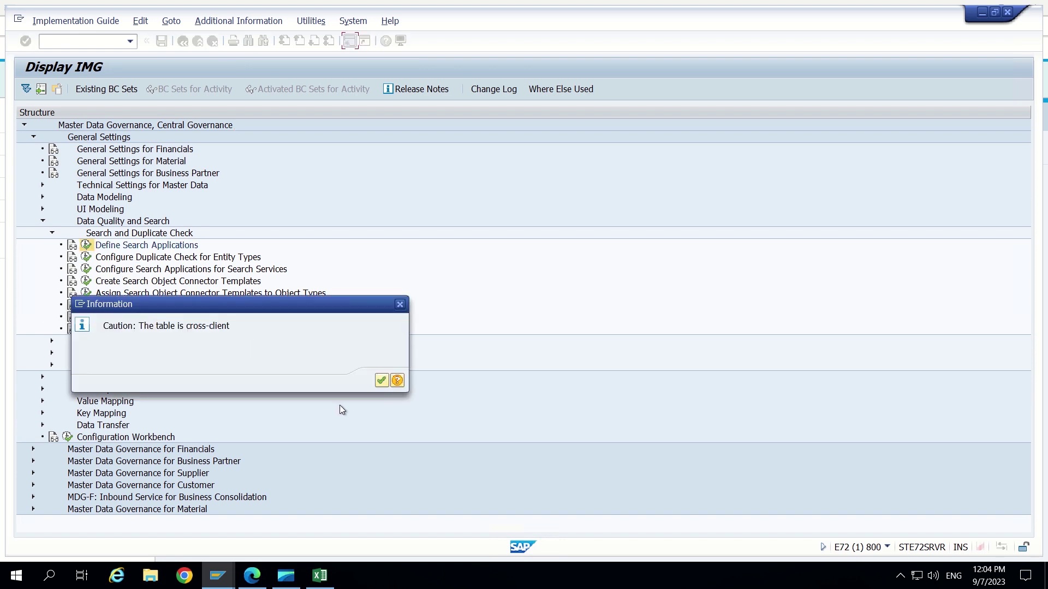
Acknowledge the cross-client caution and show the Allocation of Search Help for search mode DB.
click(382, 381)
click(168, 198)
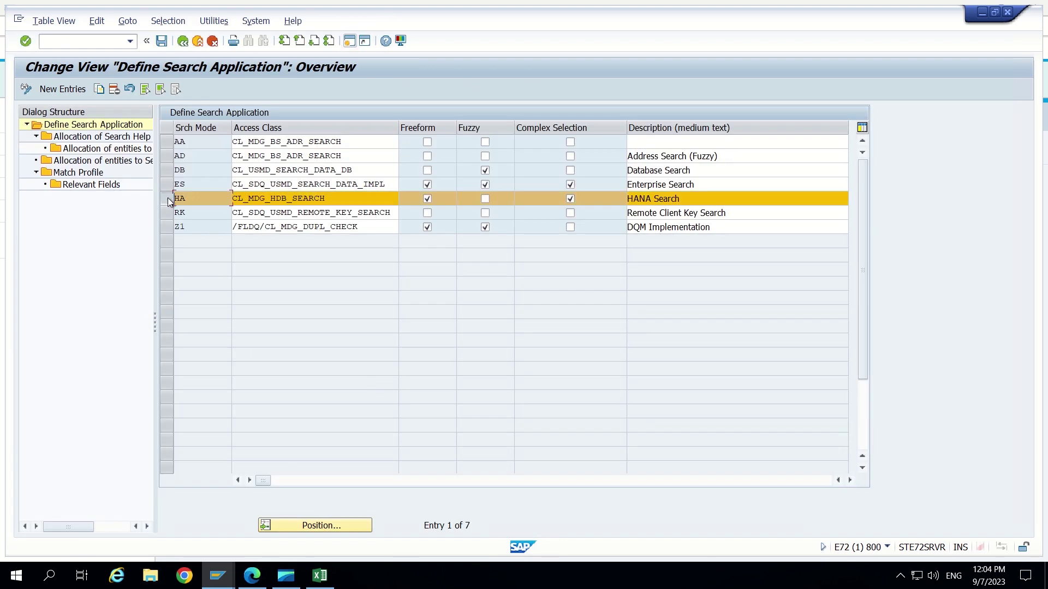
click(167, 166)
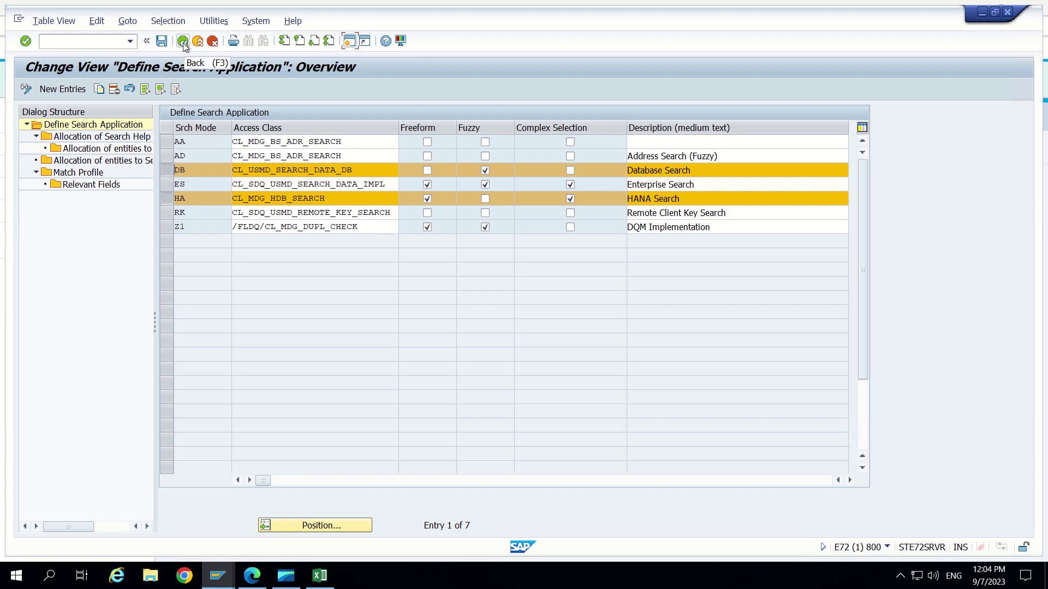
click(168, 199)
click(169, 169)
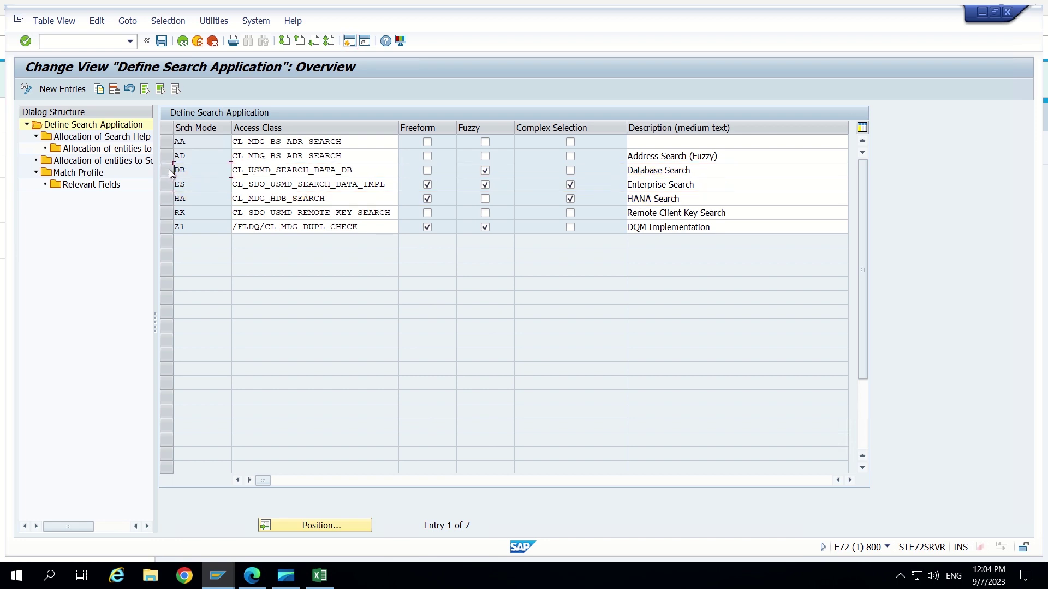
click(169, 169)
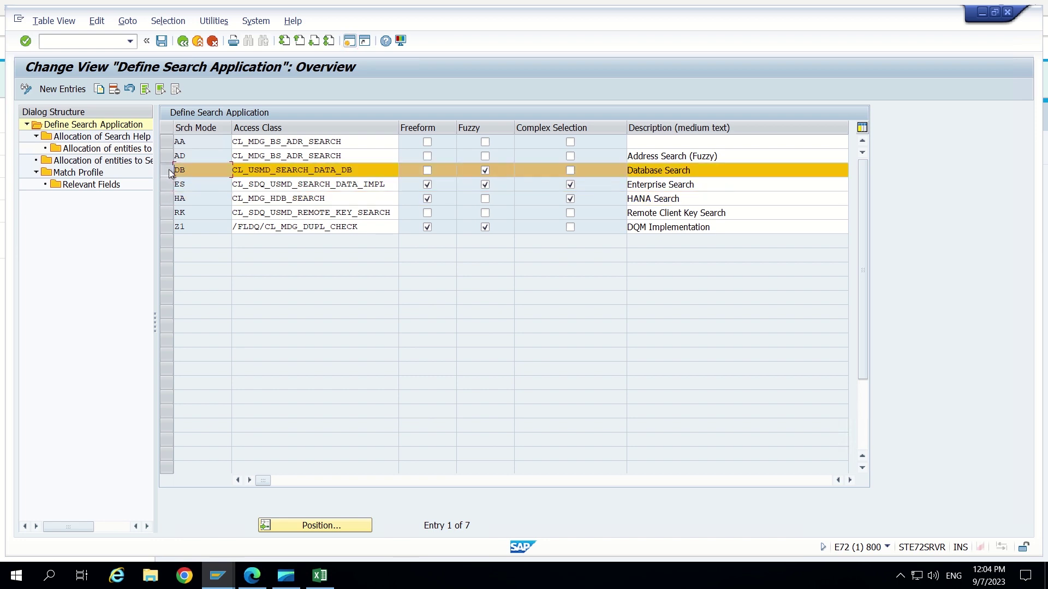
click(86, 143)
double_click(86, 143)
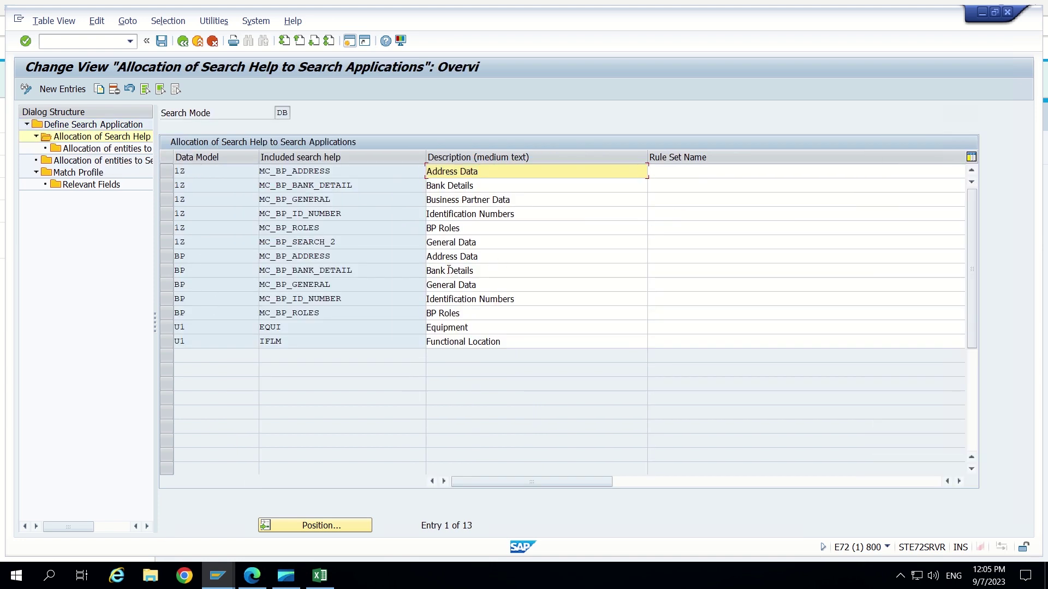
Review the BP Address Data, Bank Details, General Data and Identification Numbers entries, then recheck customer search methods.
click(479, 258)
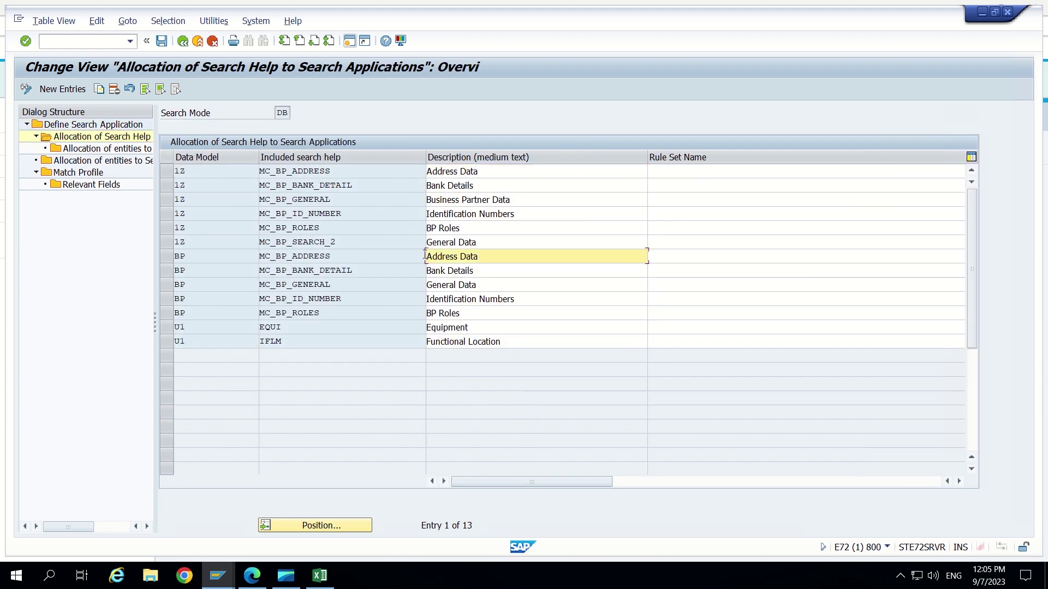
click(484, 269)
click(540, 285)
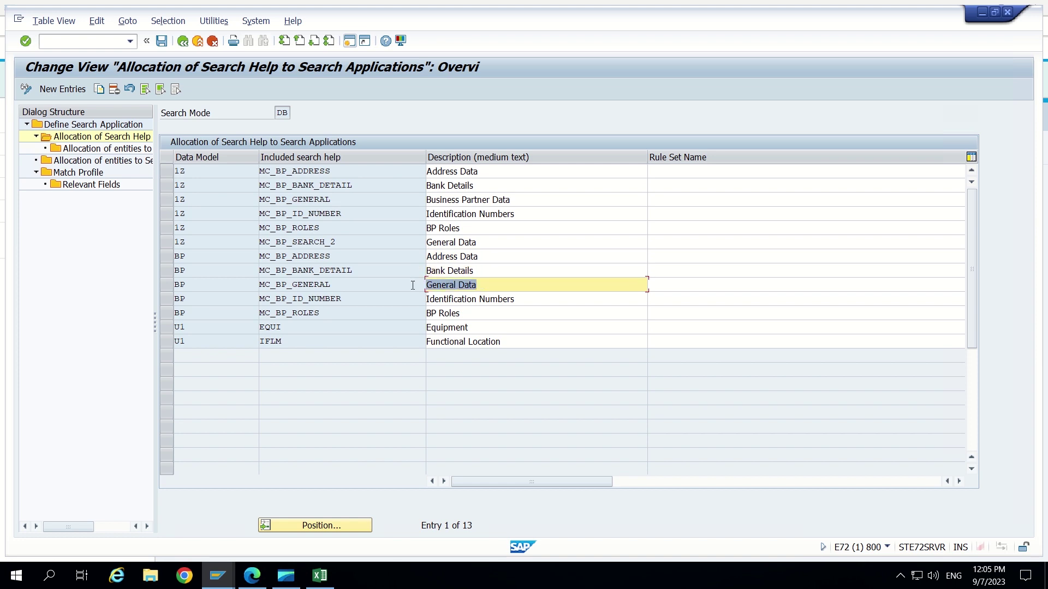
click(536, 301)
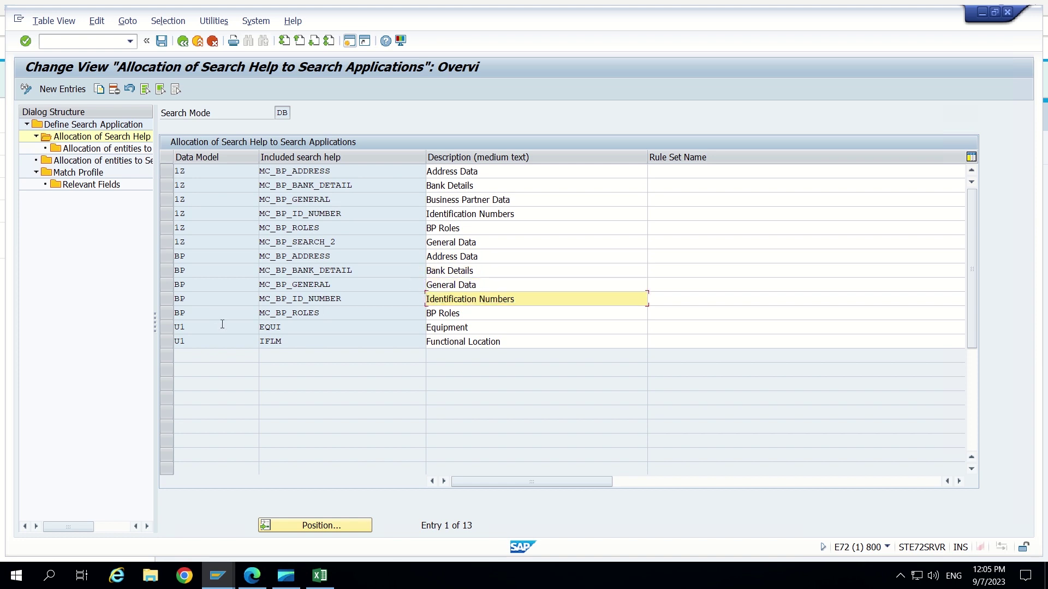
key(alt+Tab)
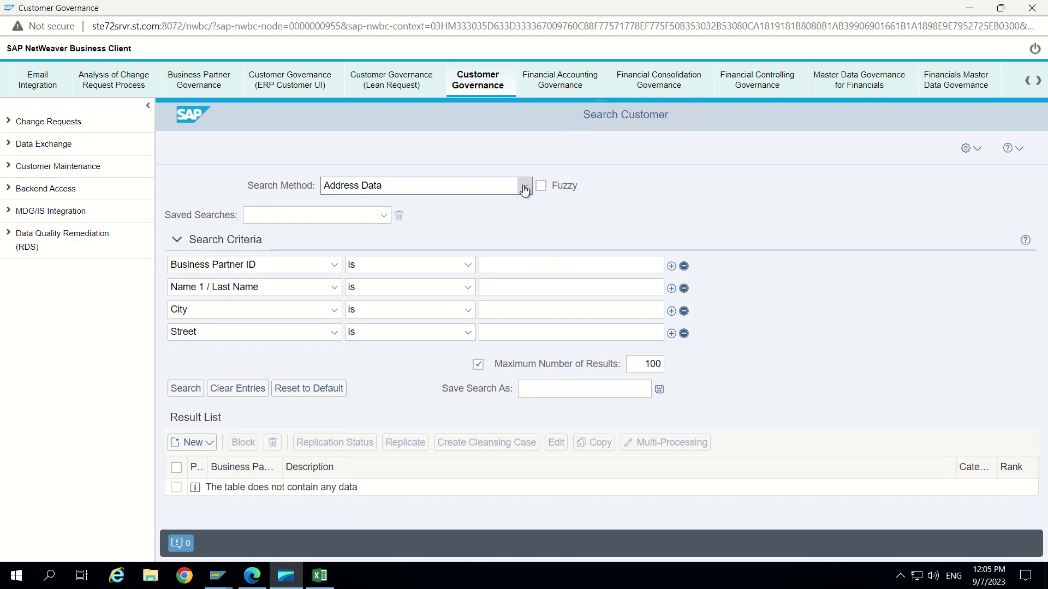
click(527, 187)
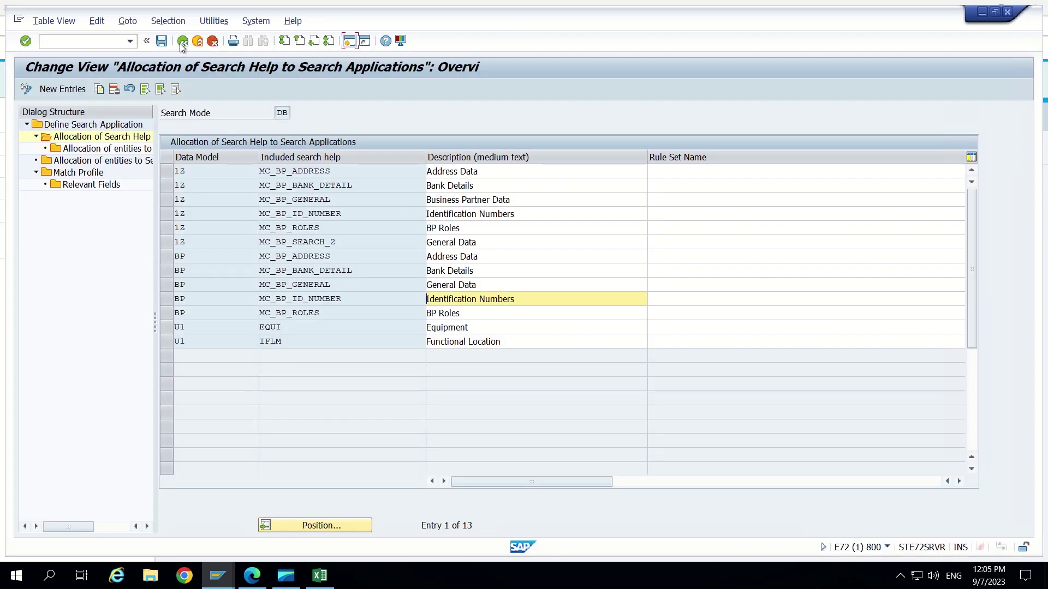
Check the search help allocations for search mode AD, which has none.
click(182, 42)
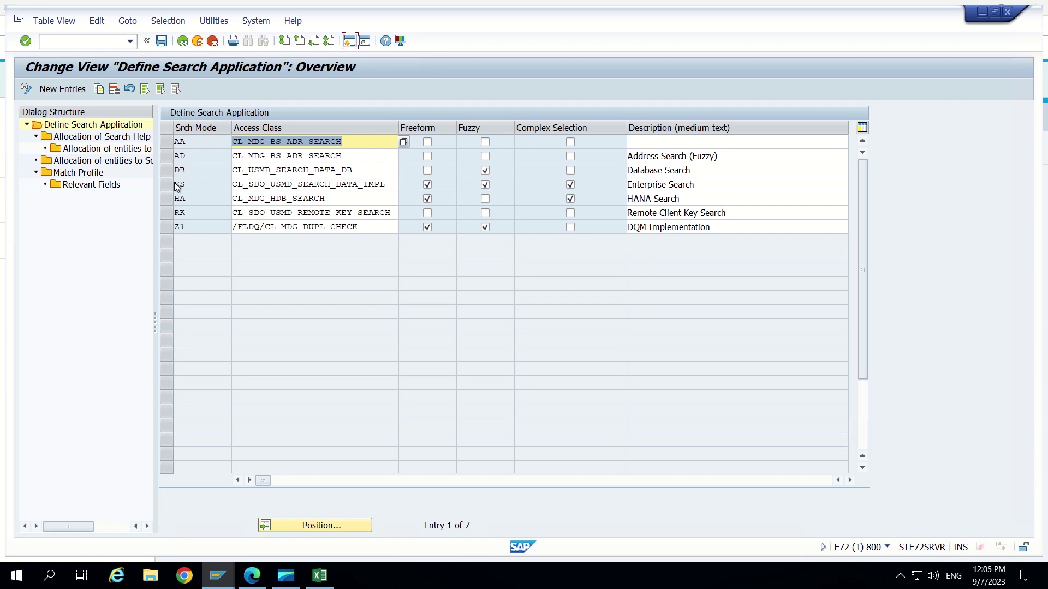
click(167, 156)
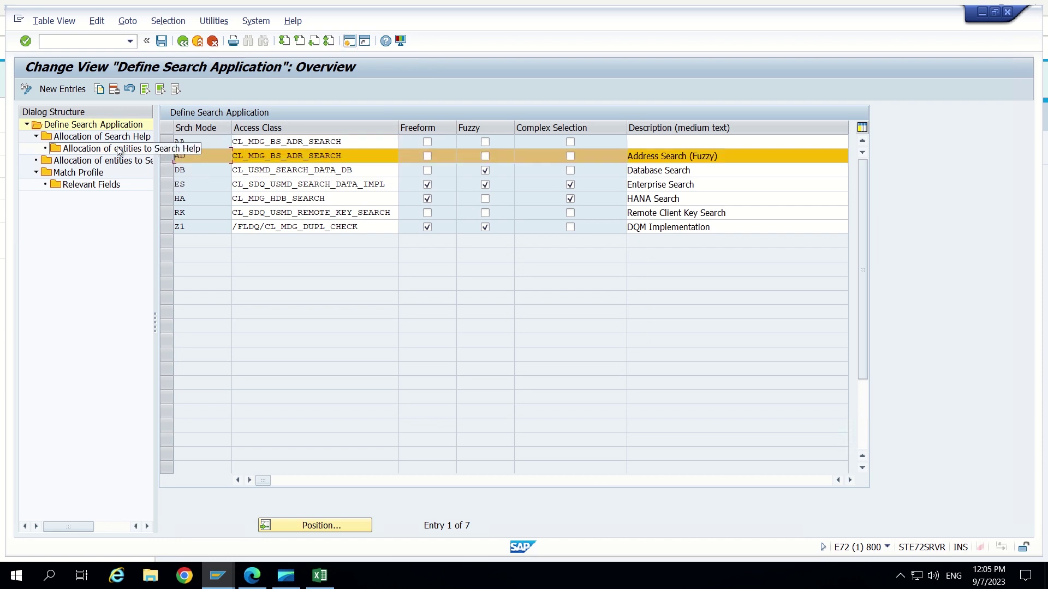
double_click(104, 138)
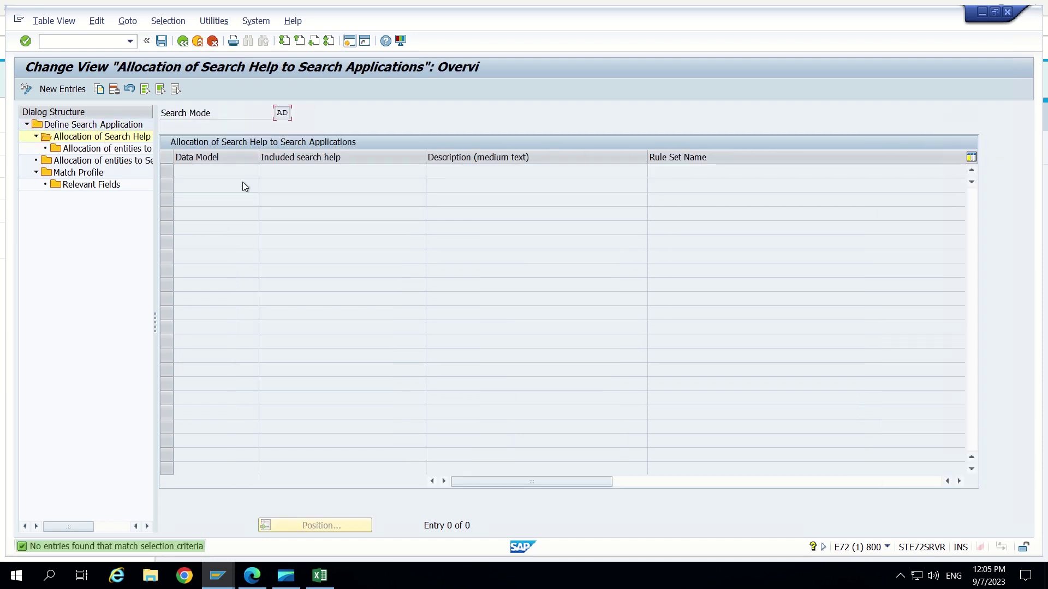
Show search mode HA's allocations, reviewing Address Search (HANA) and Person Search (HANA).
click(183, 41)
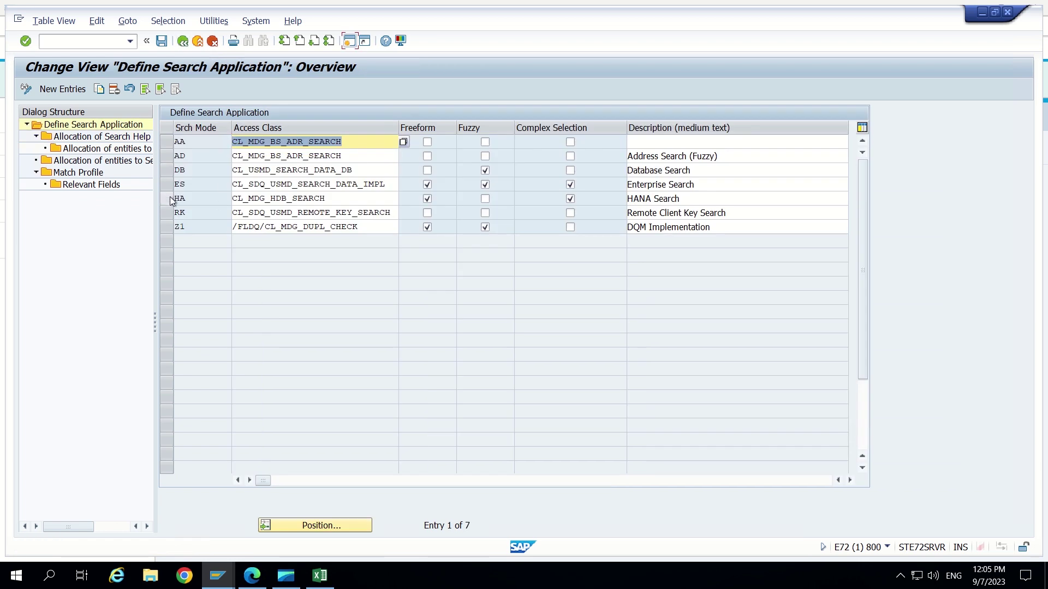
click(169, 202)
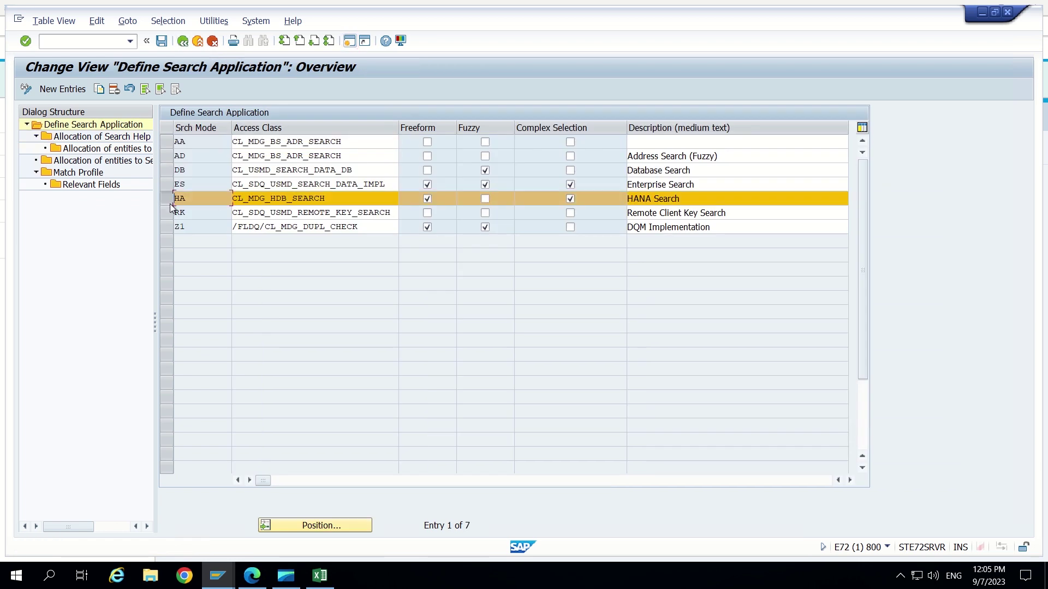
click(85, 140)
double_click(85, 140)
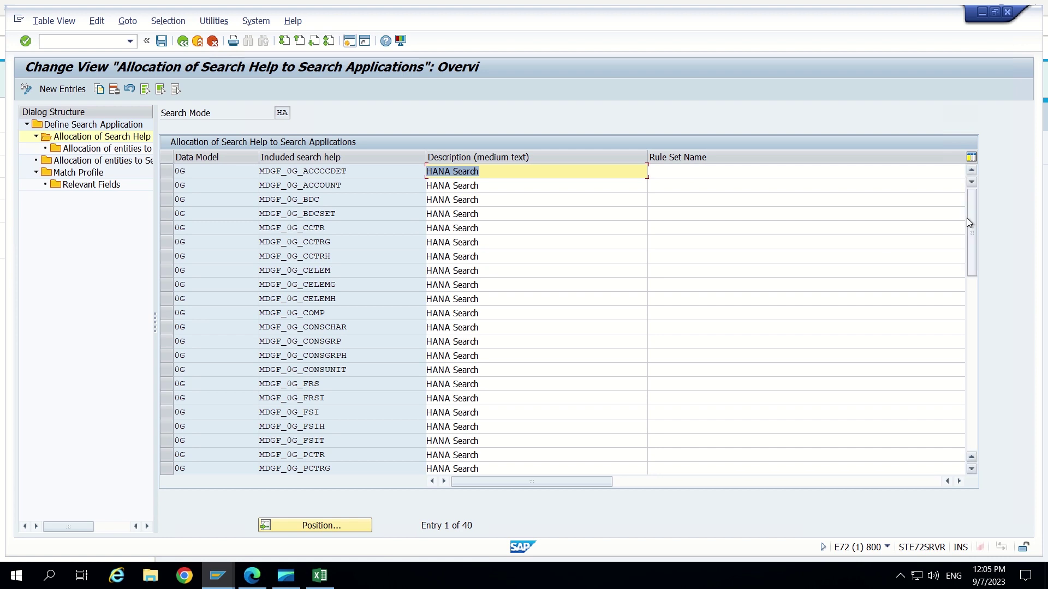
drag(968, 218, 965, 307)
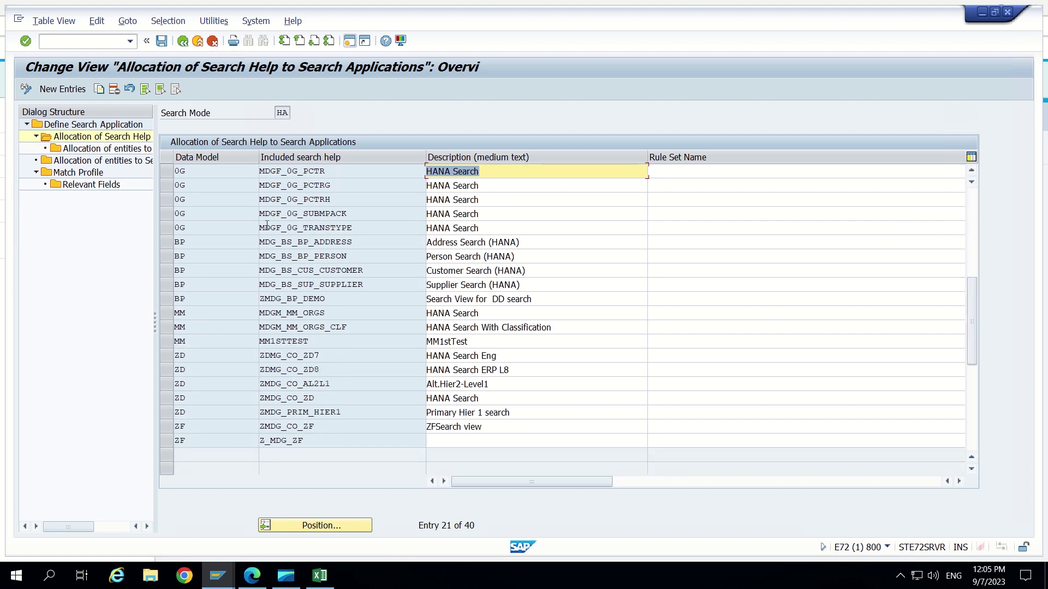
click(518, 243)
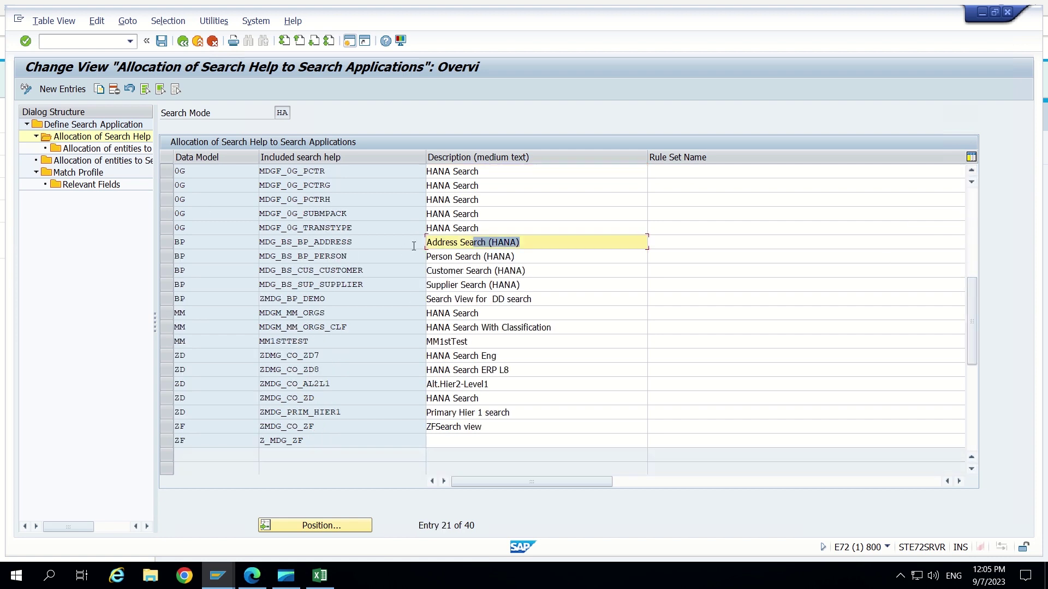
click(522, 255)
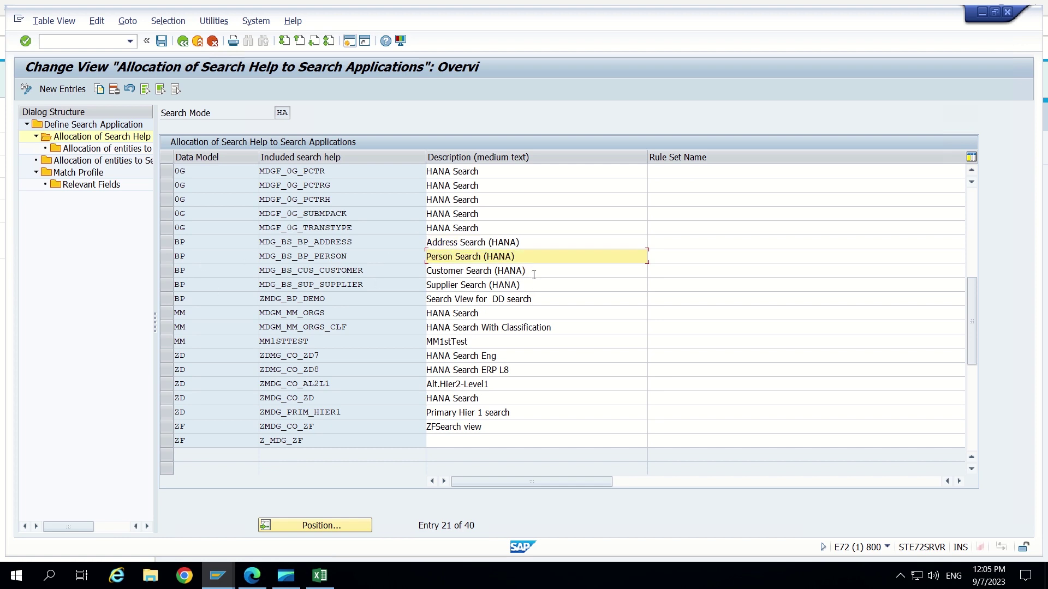
click(525, 244)
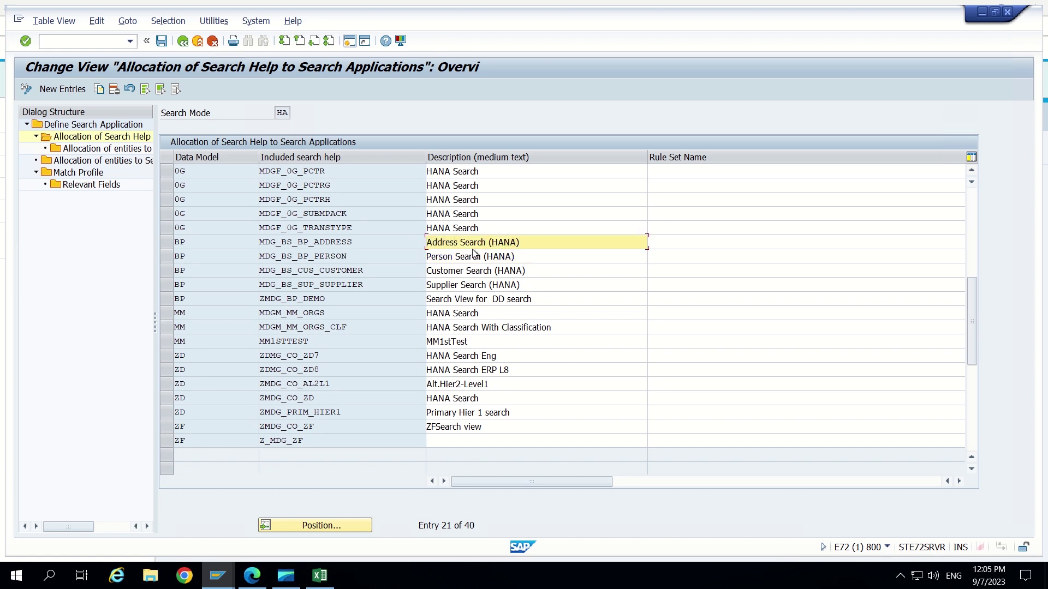
key(alt+Tab)
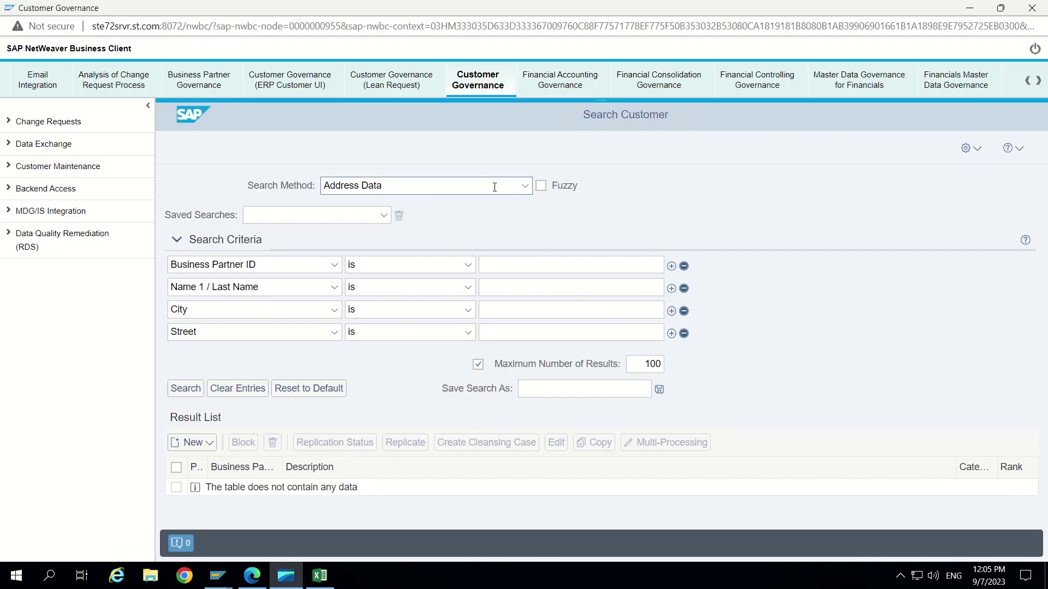
Browse the Search Method list several times without changing the selection.
click(495, 187)
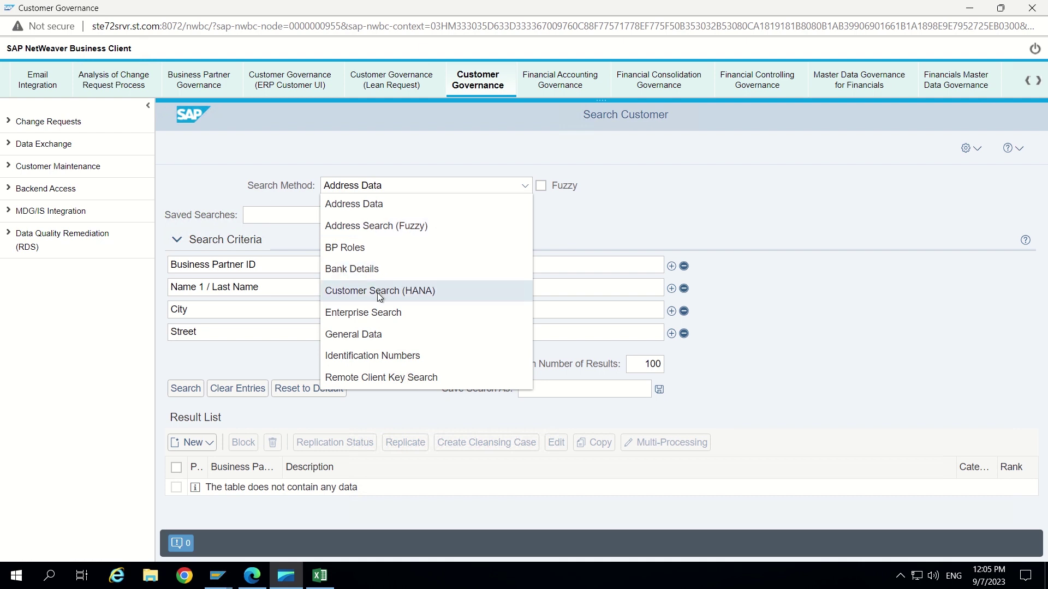
key(alt+Tab)
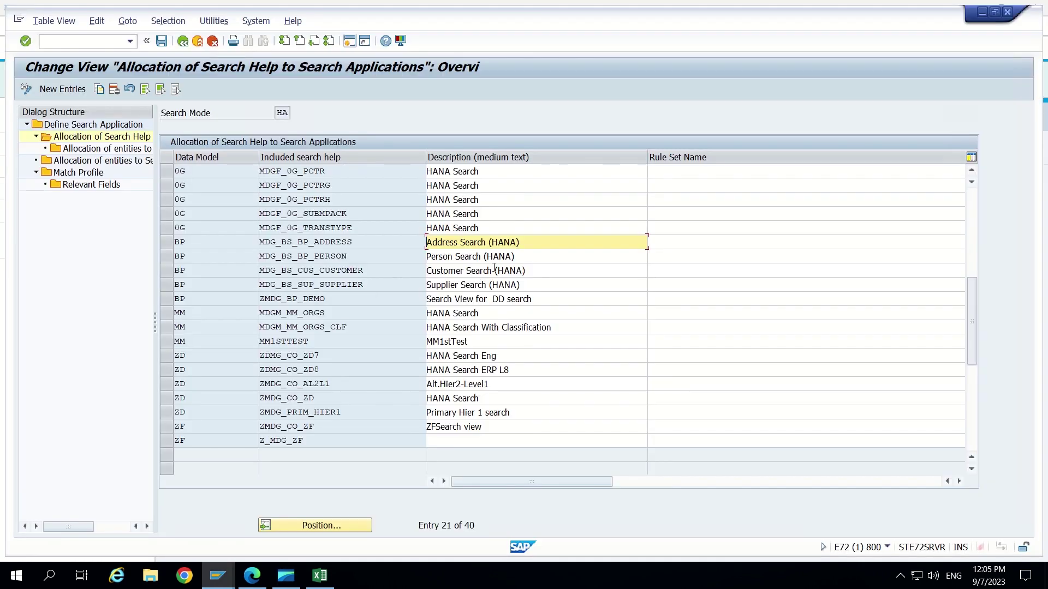
key(alt+Tab)
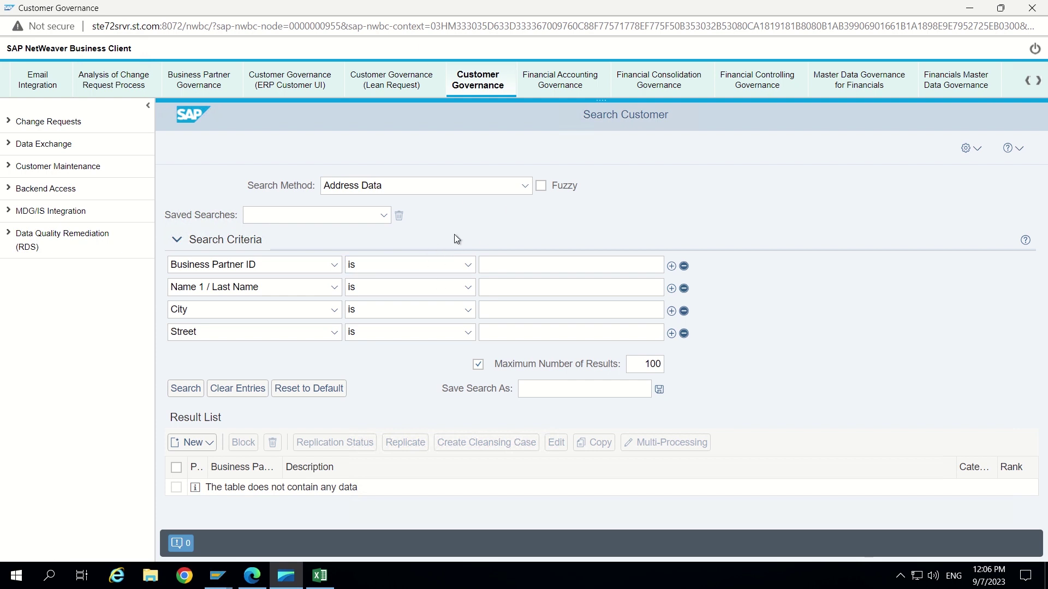
click(525, 186)
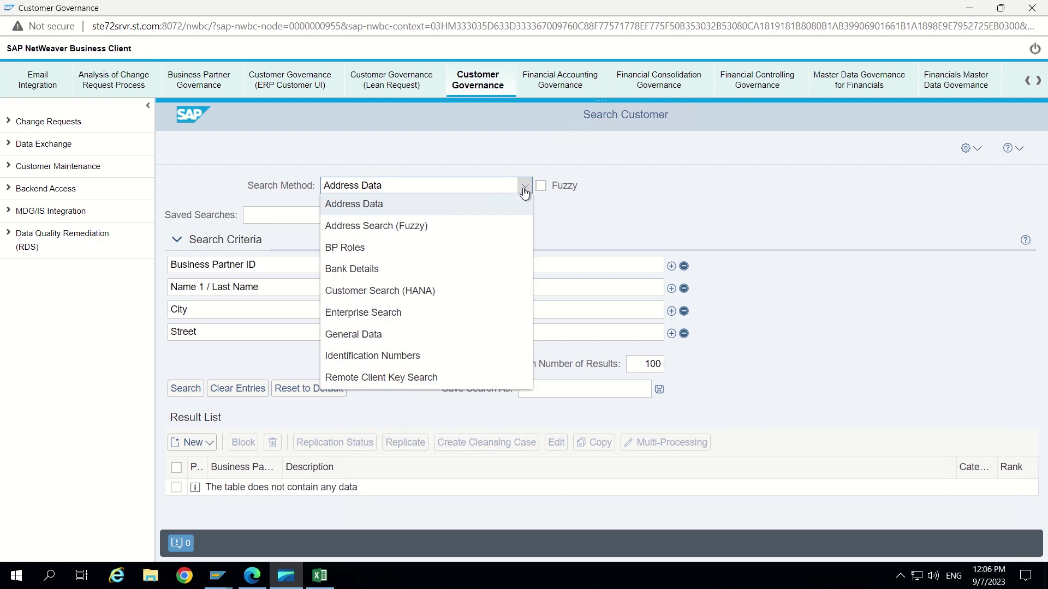
click(315, 157)
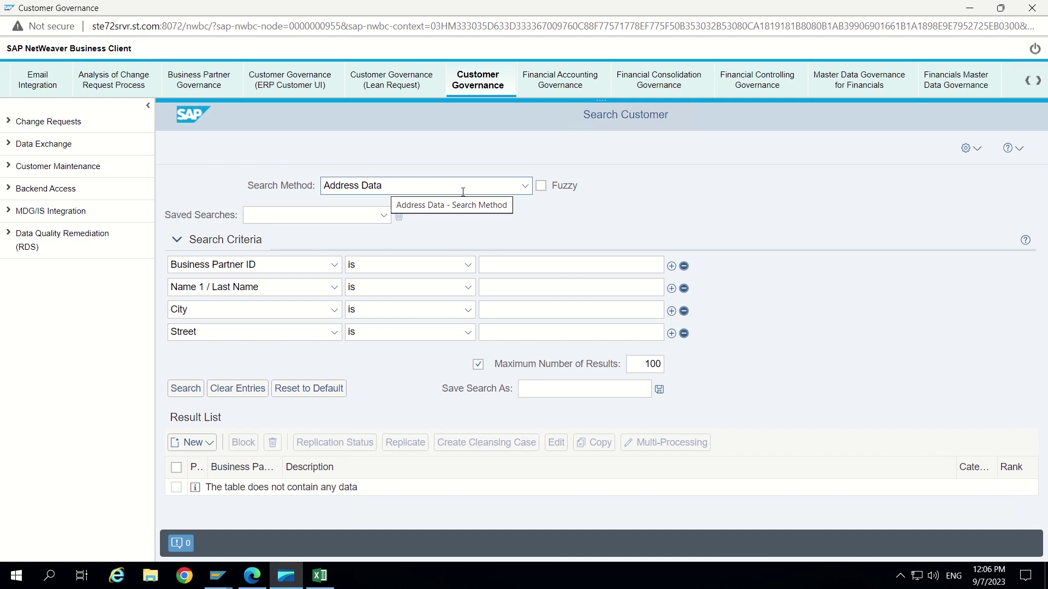
click(524, 186)
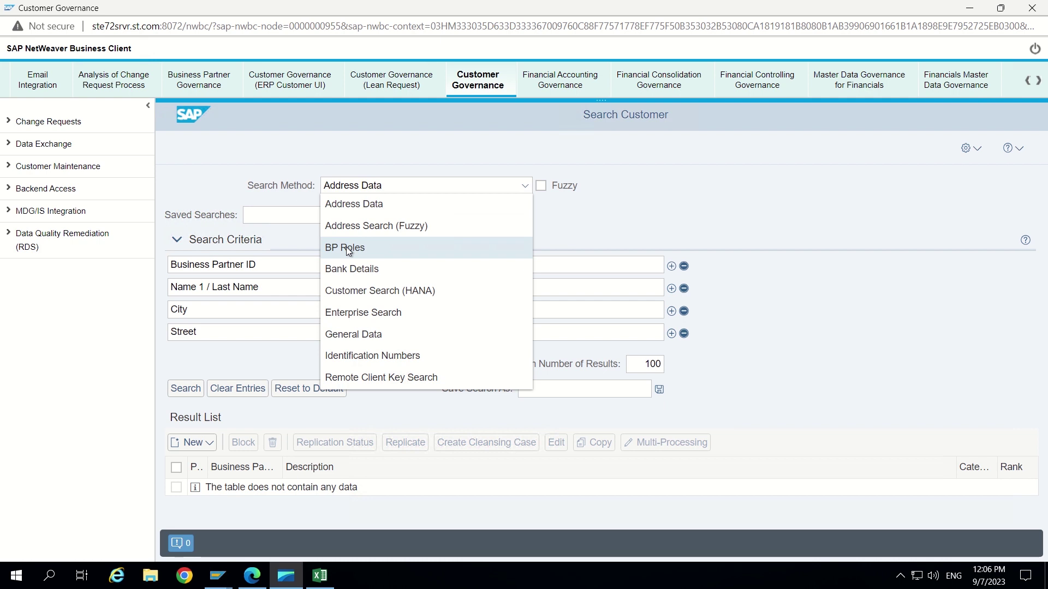
click(528, 189)
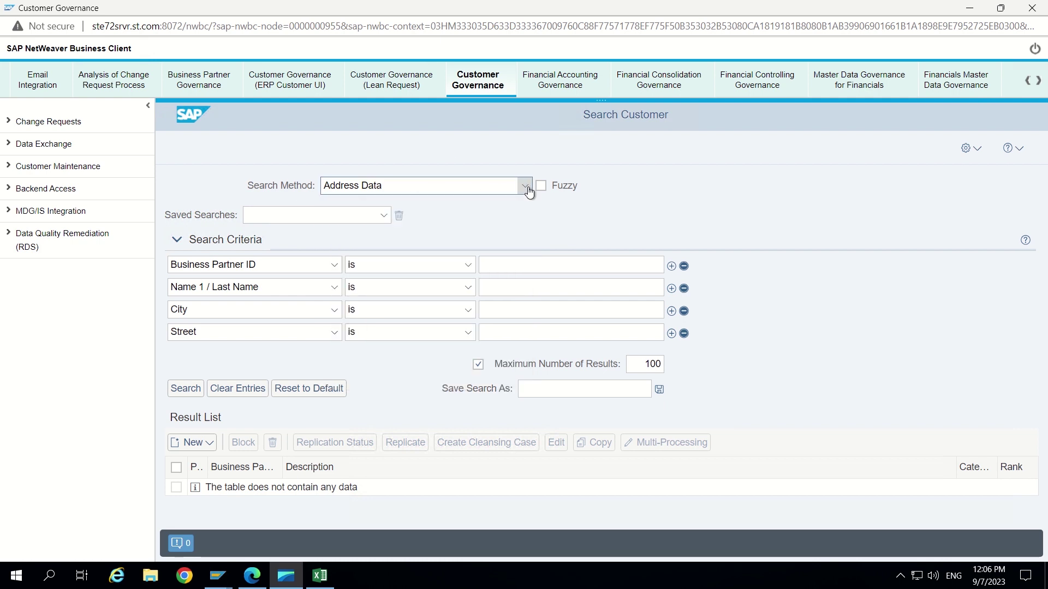
Switch the search method to BP Roles, keeping BP Role as the criterion attribute.
click(523, 189)
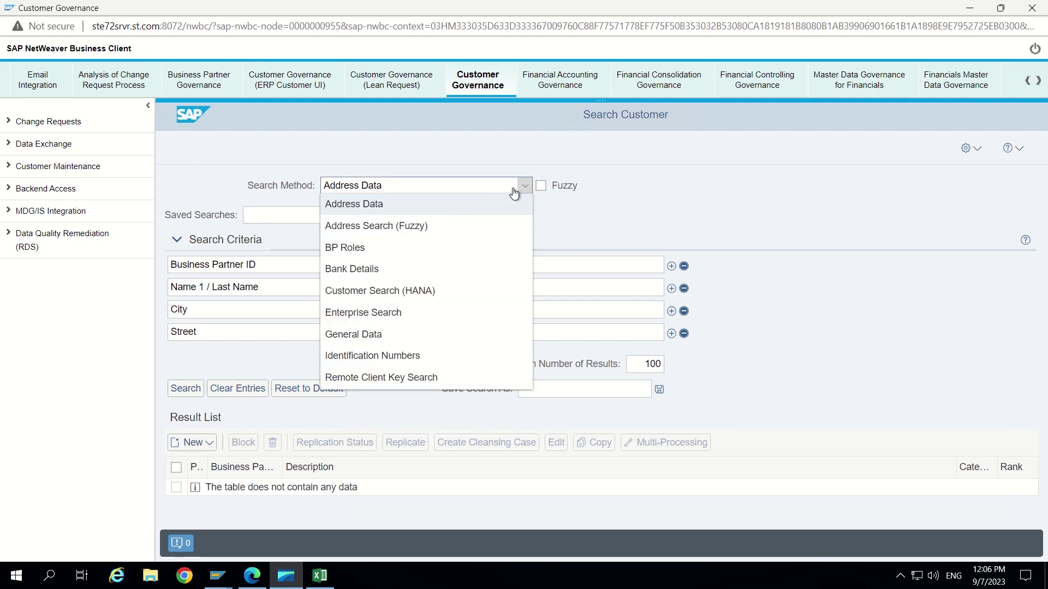
click(353, 250)
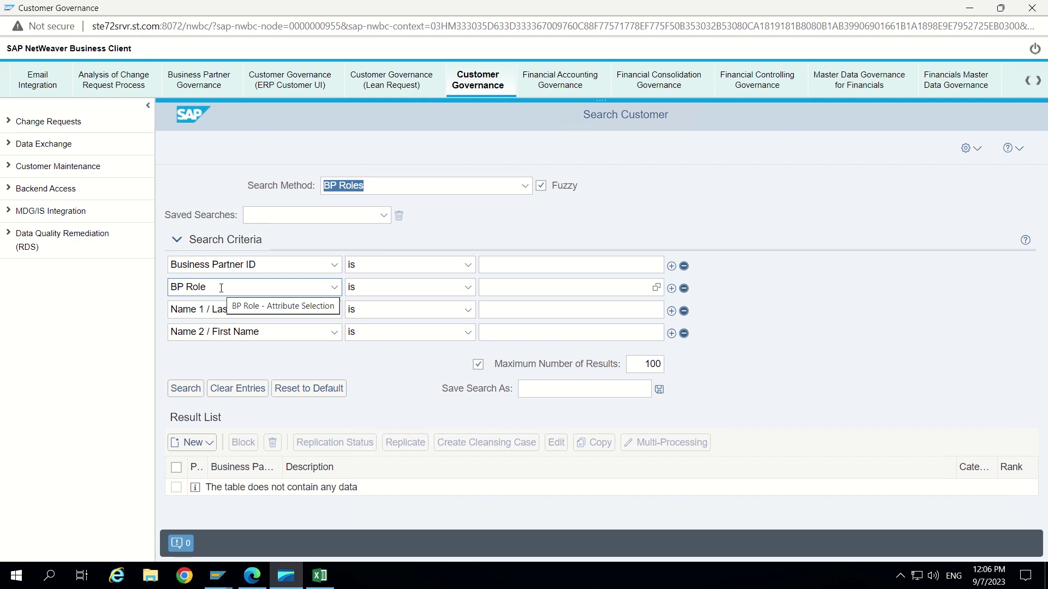
click(256, 288)
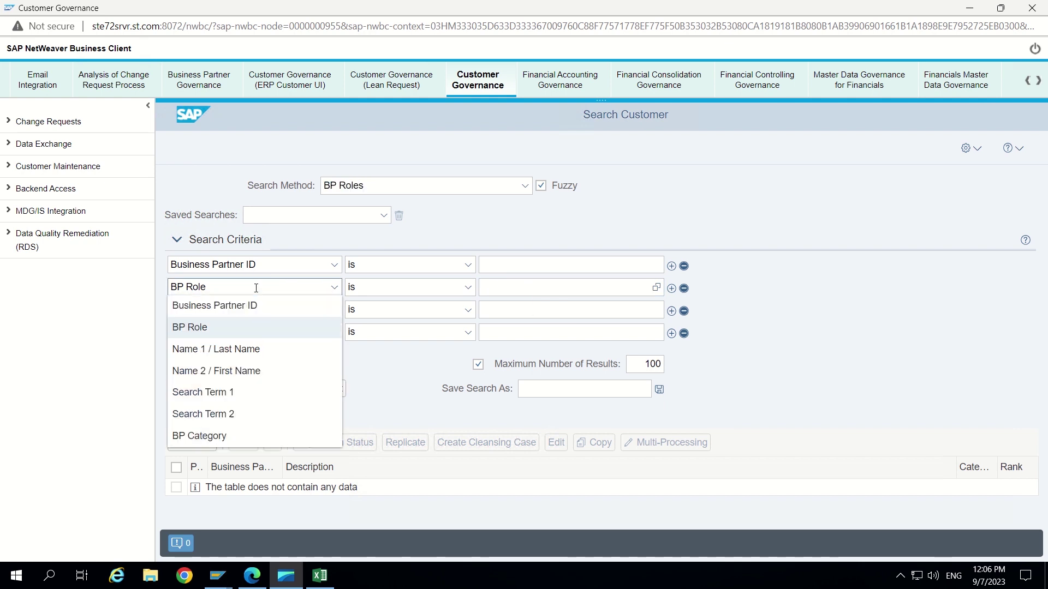
click(502, 220)
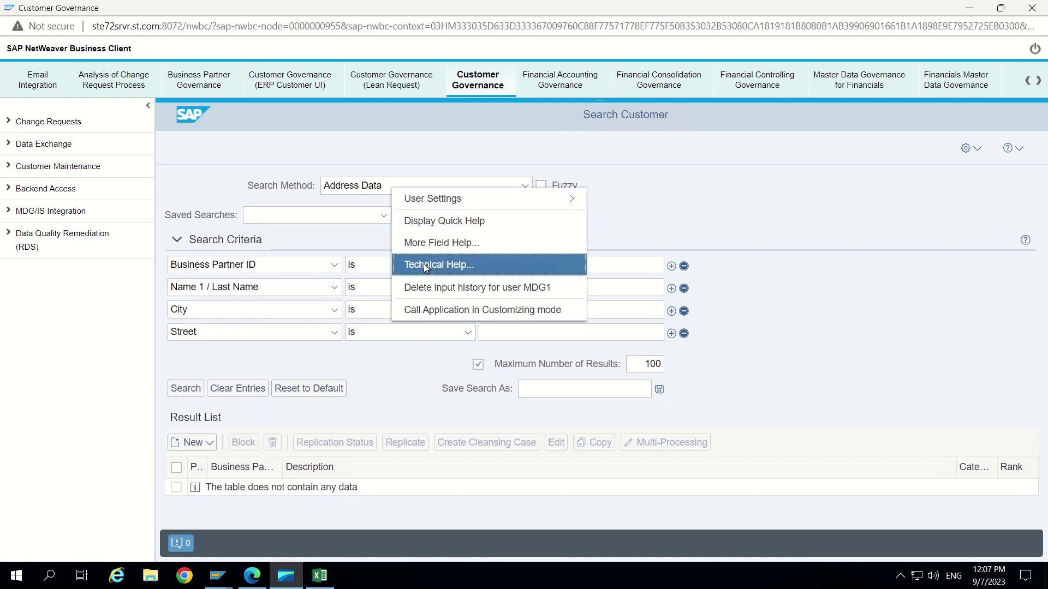
Via Technical Help and MDG_BS_SEARCH_CONTROL, identify feeder class CL_MDG_BS_SEARCH_SWITCH_FEEDER, then return to SAP GUI.
click(423, 263)
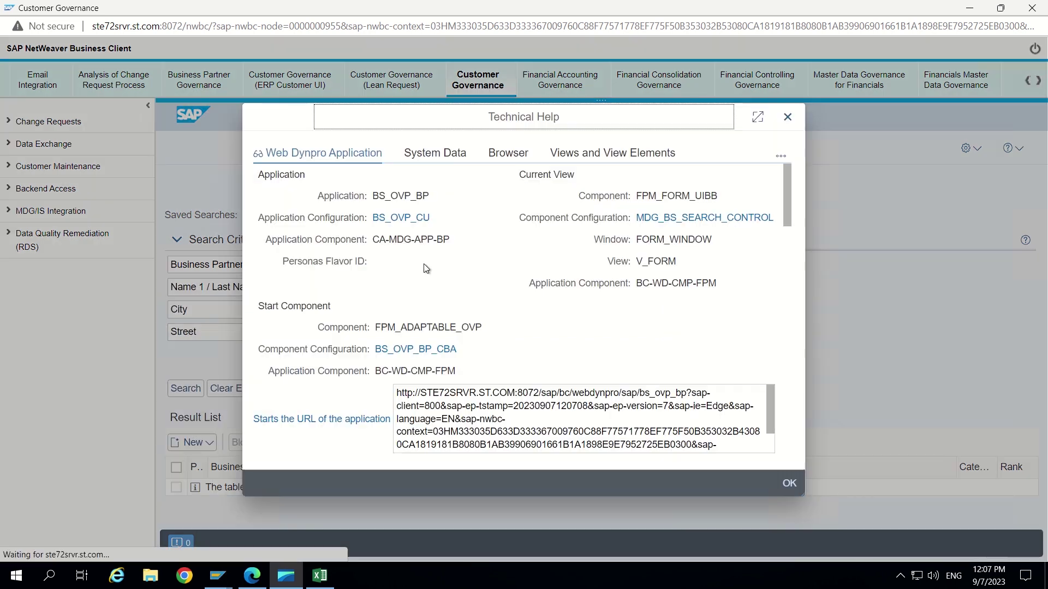
click(694, 220)
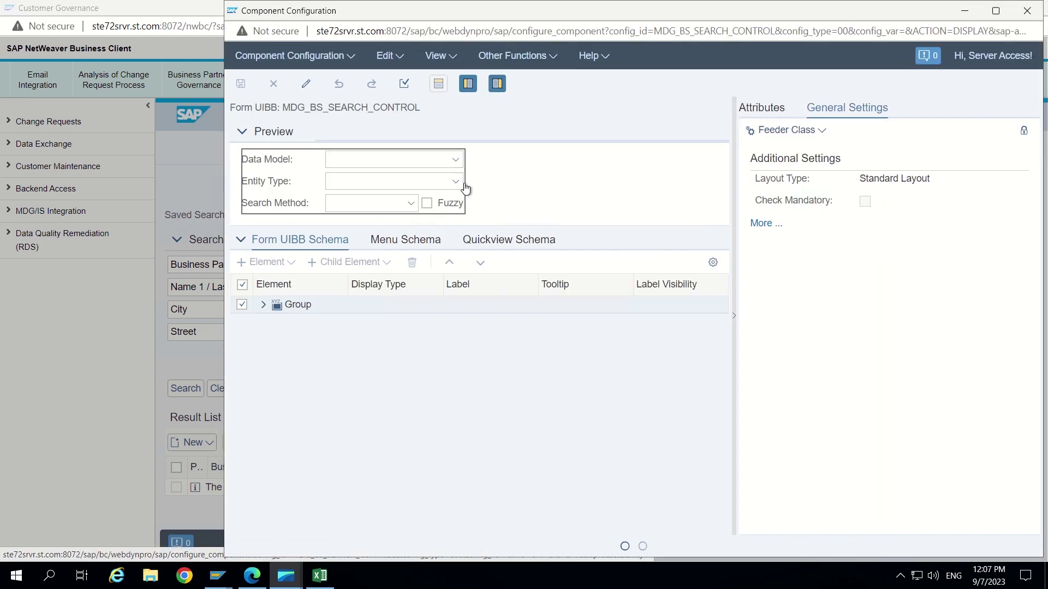
click(766, 113)
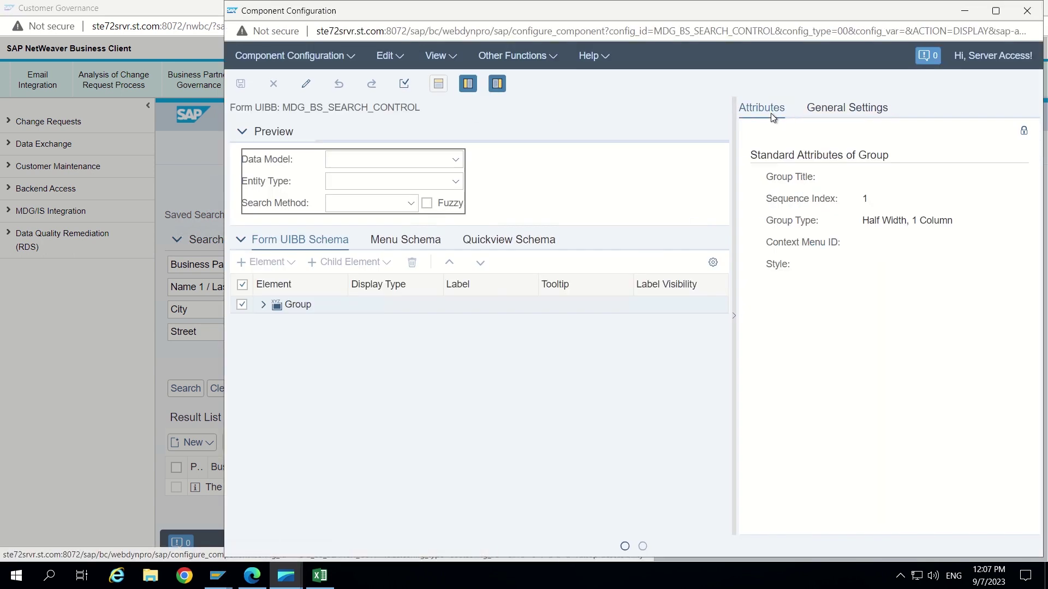
click(821, 108)
click(776, 142)
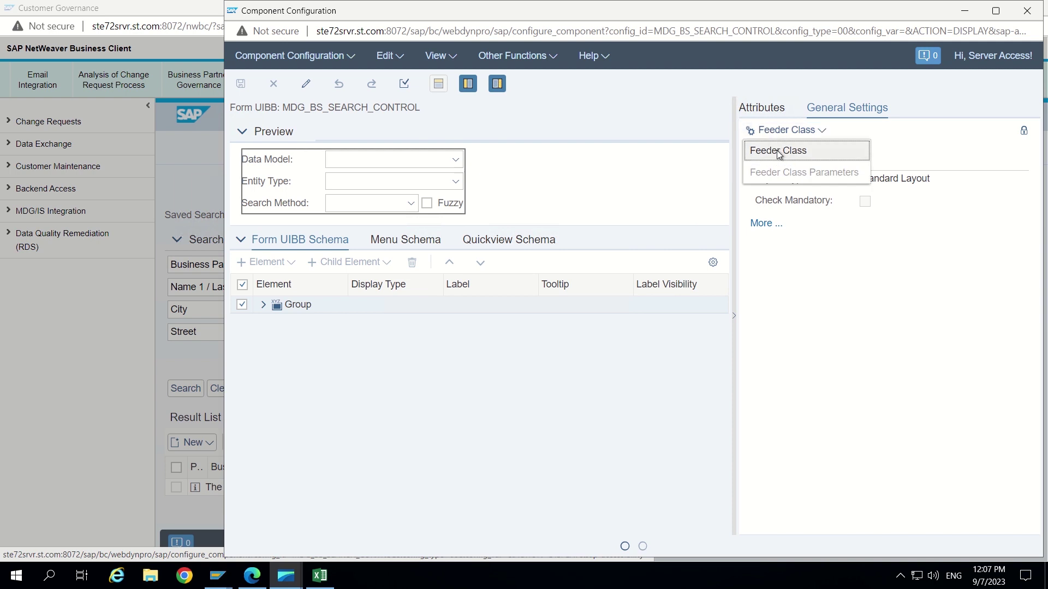
click(777, 149)
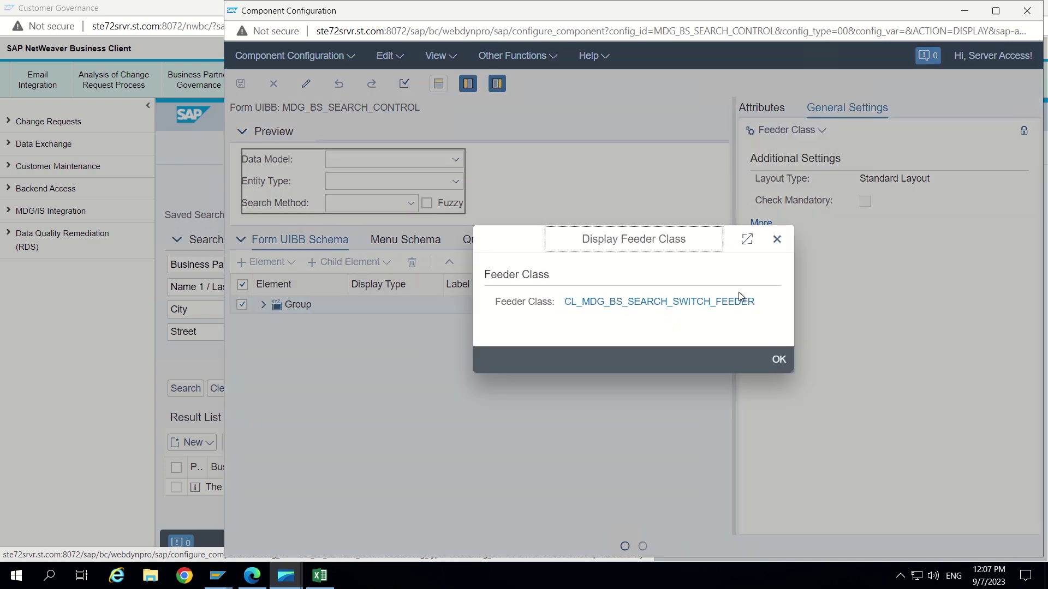
click(218, 575)
click(313, 516)
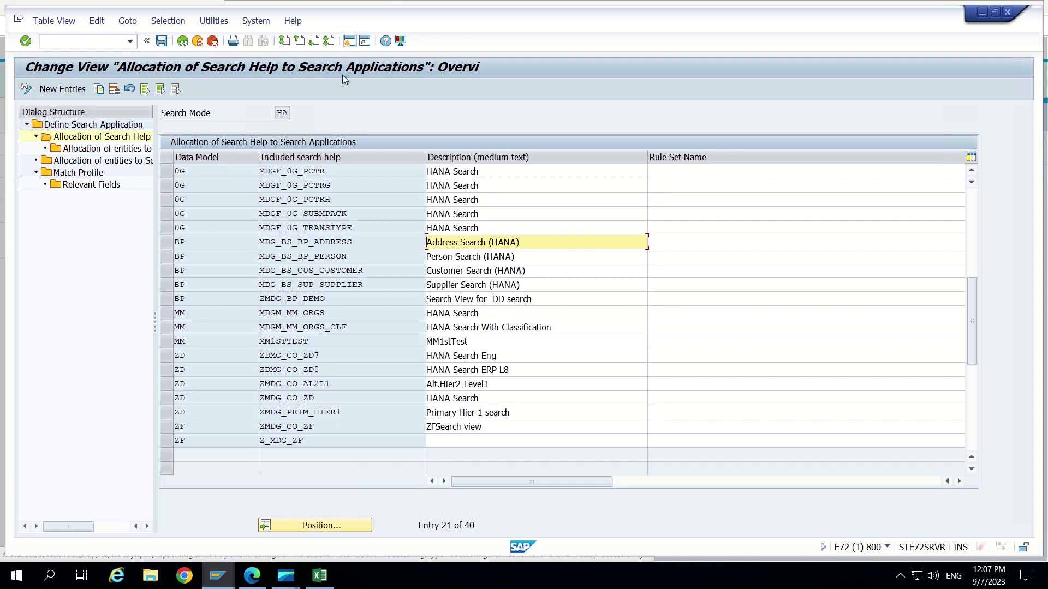
In a new session, open CL_MDG_BS_SEARCH_SWITCH_FEEDER in SE24 and view FILL_METHOD_DROPDOWN's source.
click(349, 40)
text(se24)
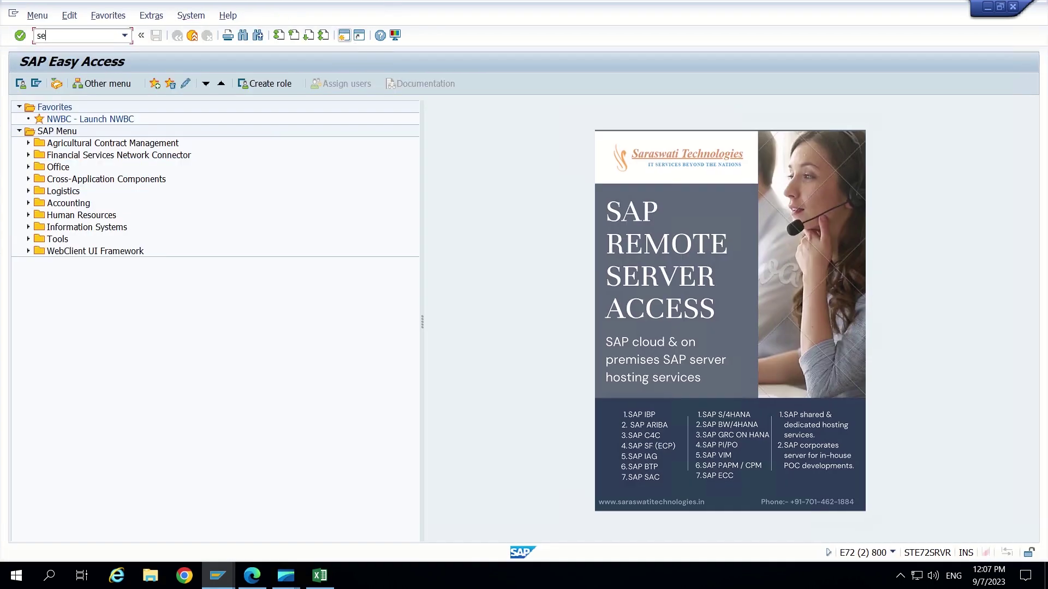
key(Return)
key(alt+Tab)
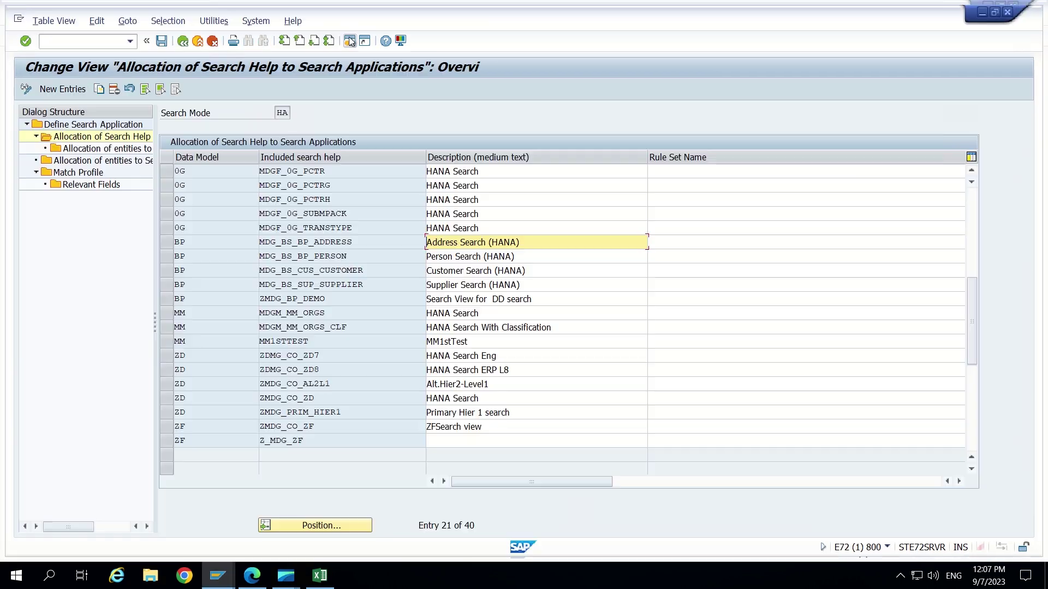
key(alt+Tab)
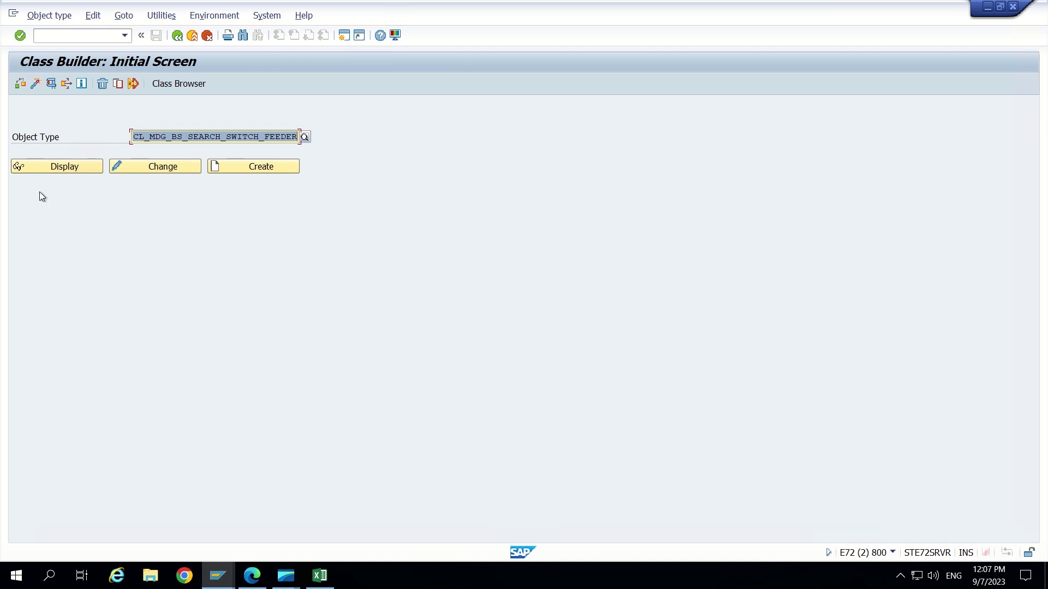
click(55, 163)
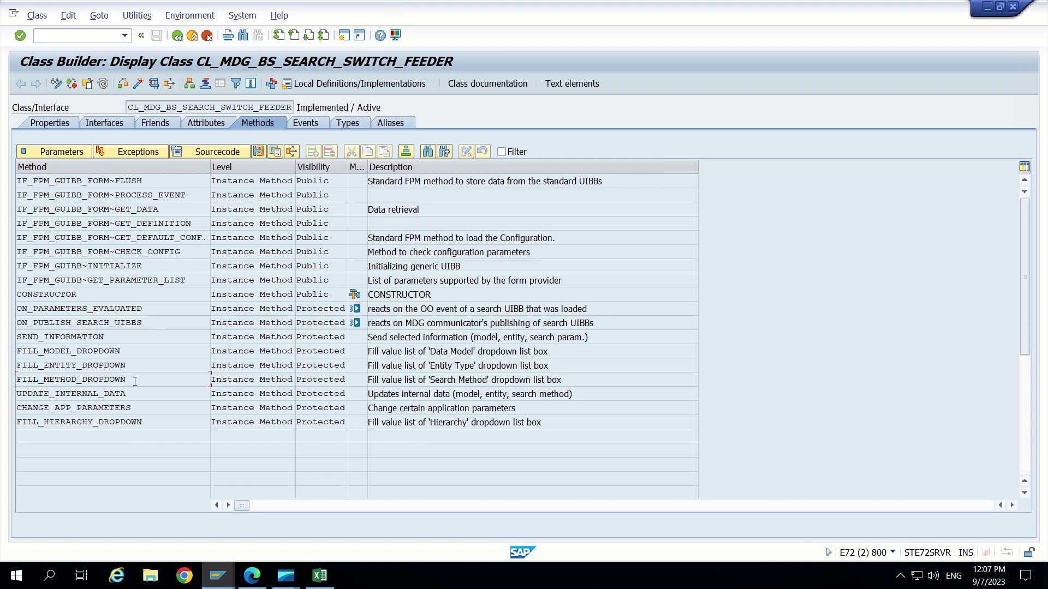
drag(135, 381, 8, 385)
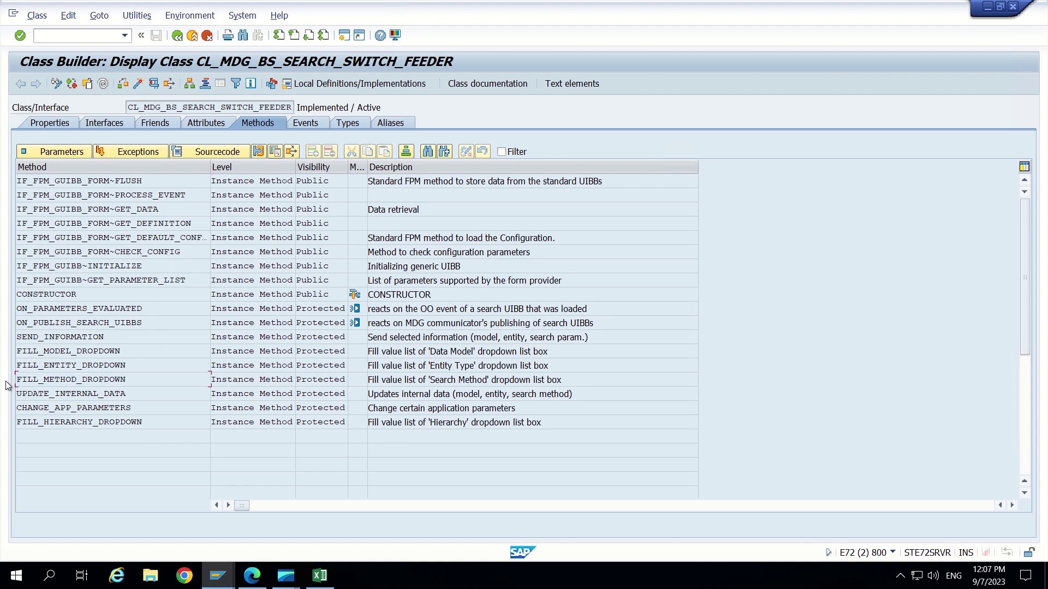
double_click(132, 381)
Set a breakpoint on line 71, the ENDMETHOD of FILL_METHOD_DROPDOWN.
scroll(232, 242, down, 2)
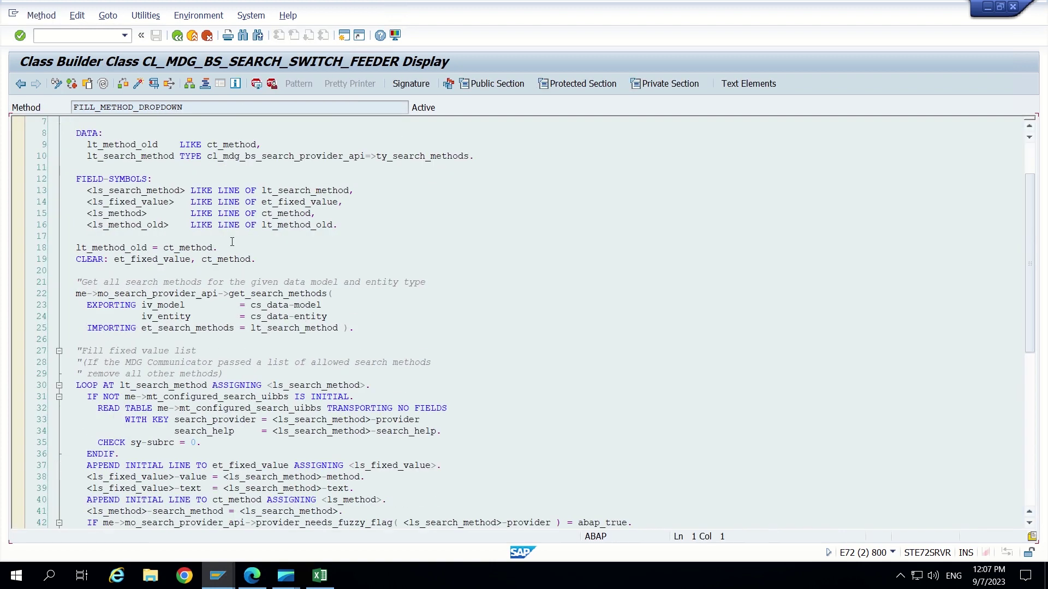
scroll(232, 242, down, 11)
scroll(232, 273, up, 6)
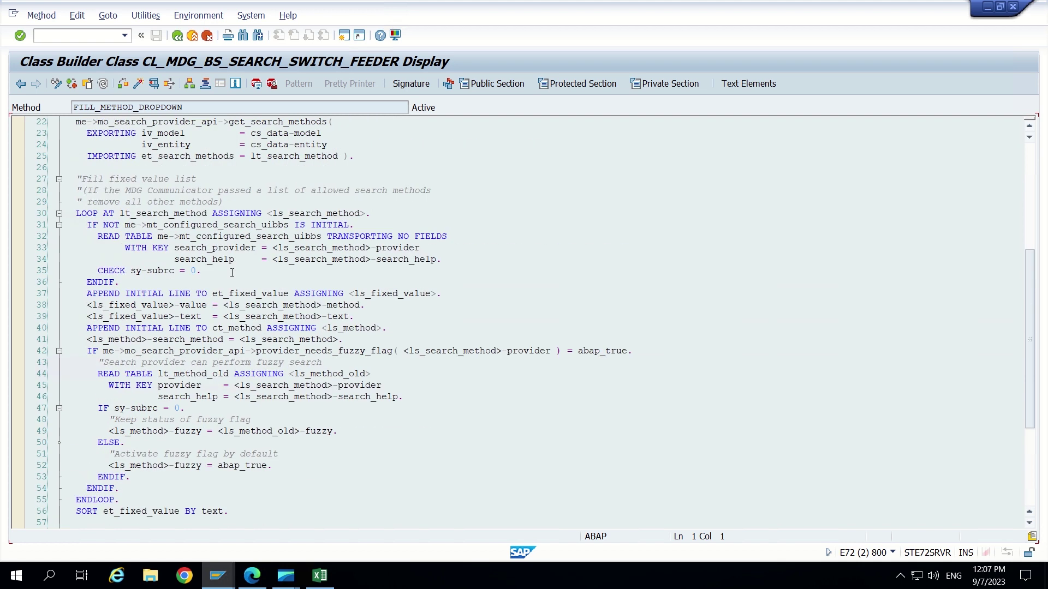
scroll(232, 273, up, 7)
scroll(232, 273, down, 8)
scroll(232, 273, down, 6)
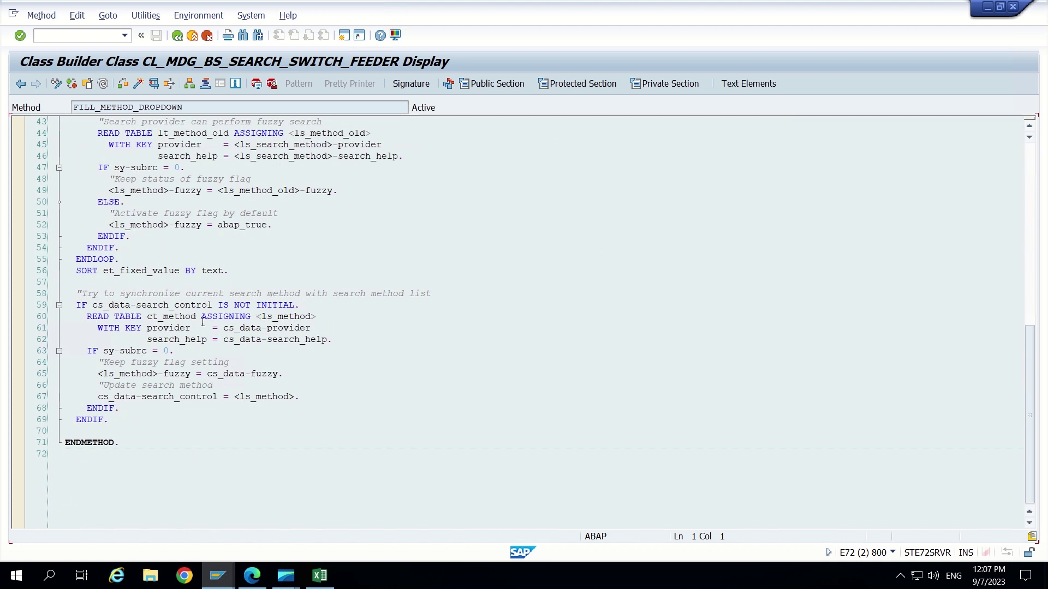
click(88, 442)
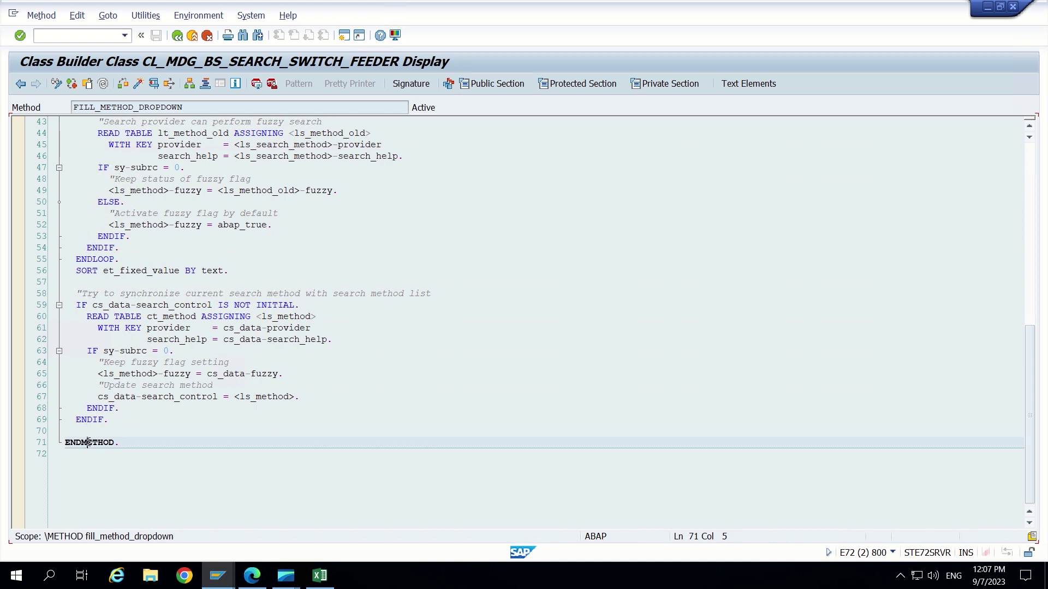
click(272, 85)
Close the Component Configuration window and the Technical Help dialog.
key(alt+Tab)
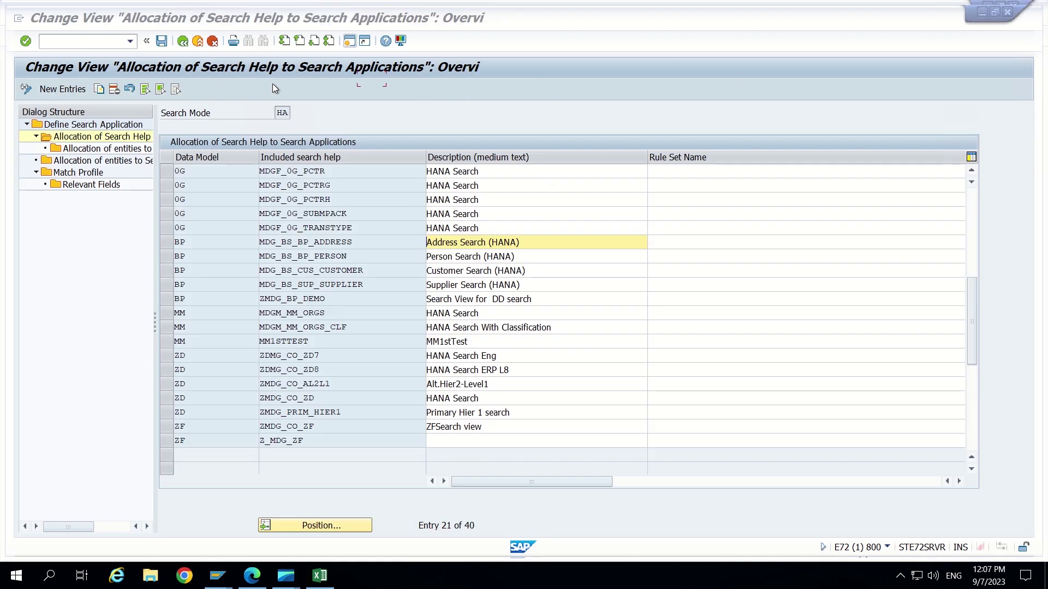
key(alt+Tab)
key(alt+Tab)
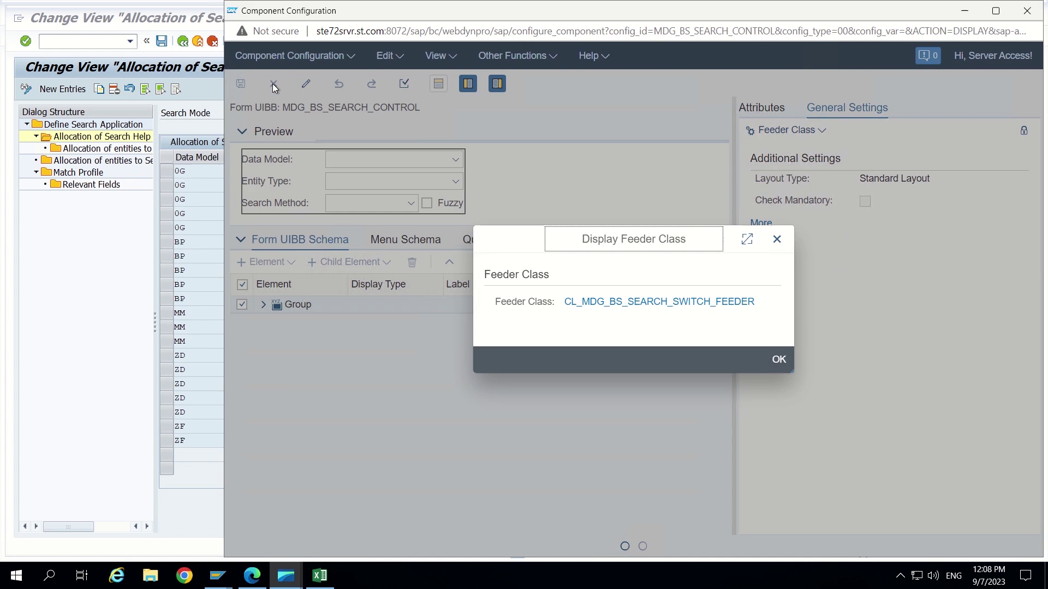
click(1028, 11)
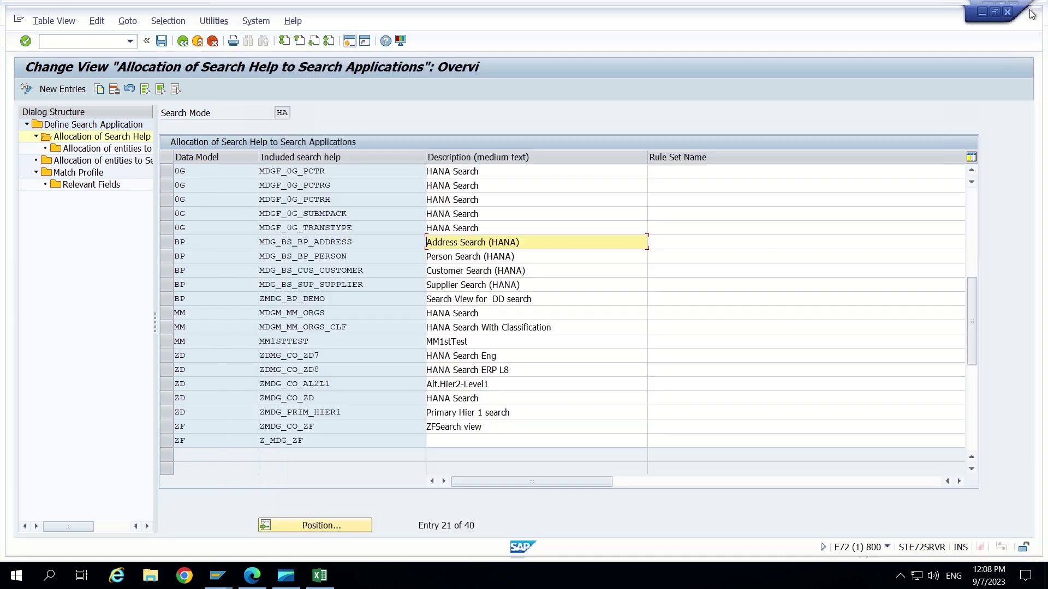
key(alt+Tab)
key(alt+Tab)
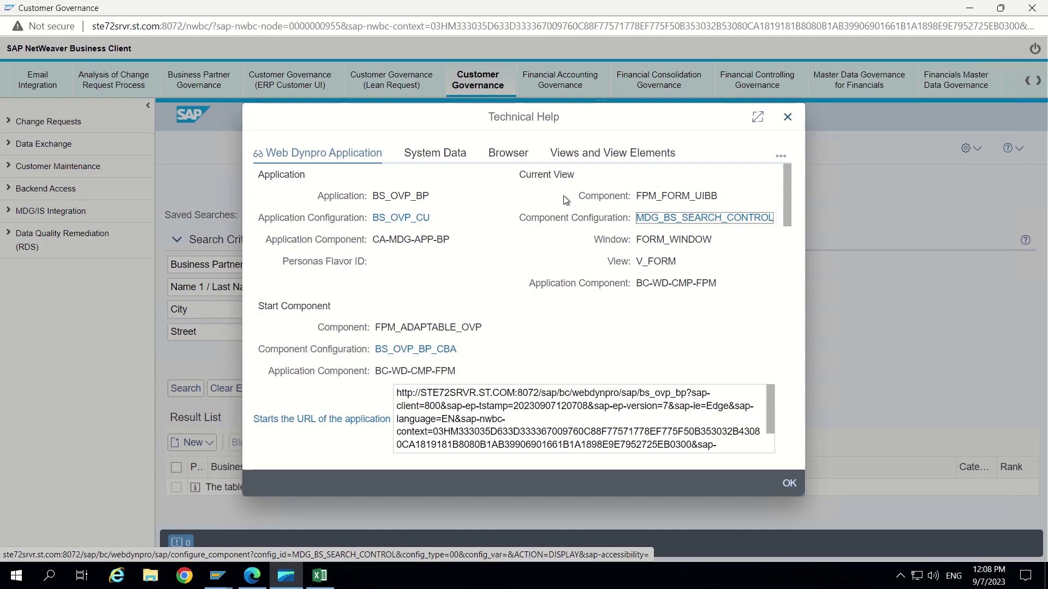
click(788, 117)
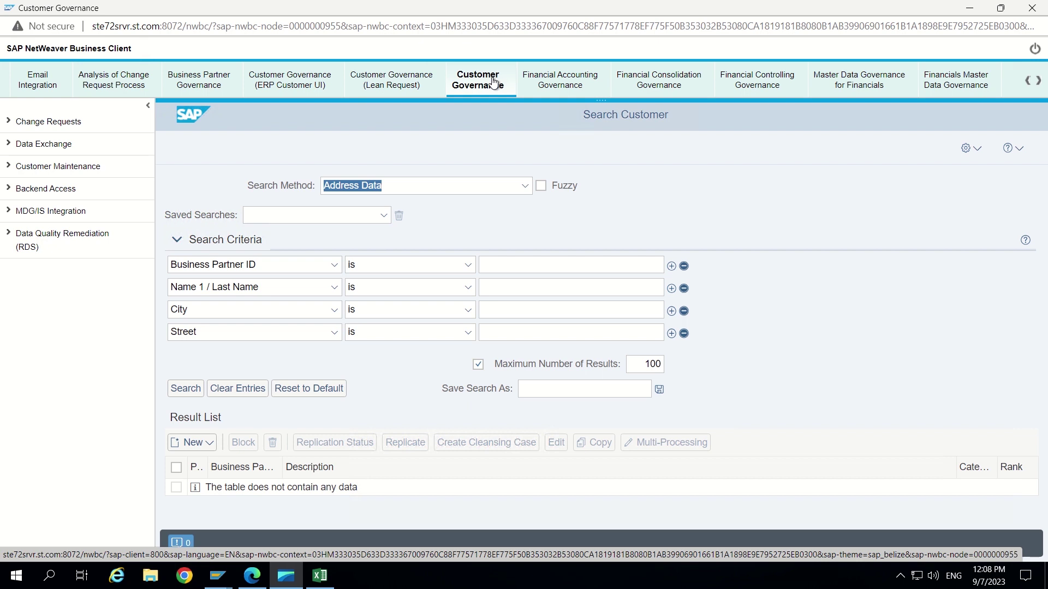
Relaunch Search Customer from the Customer Governance work area to trigger the breakpoint.
click(473, 93)
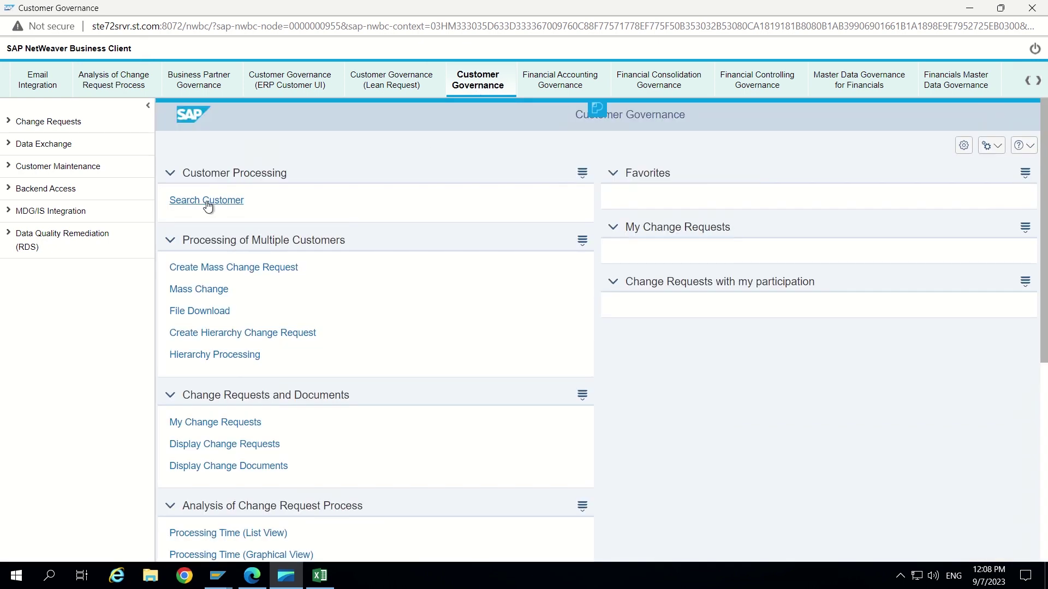
click(208, 203)
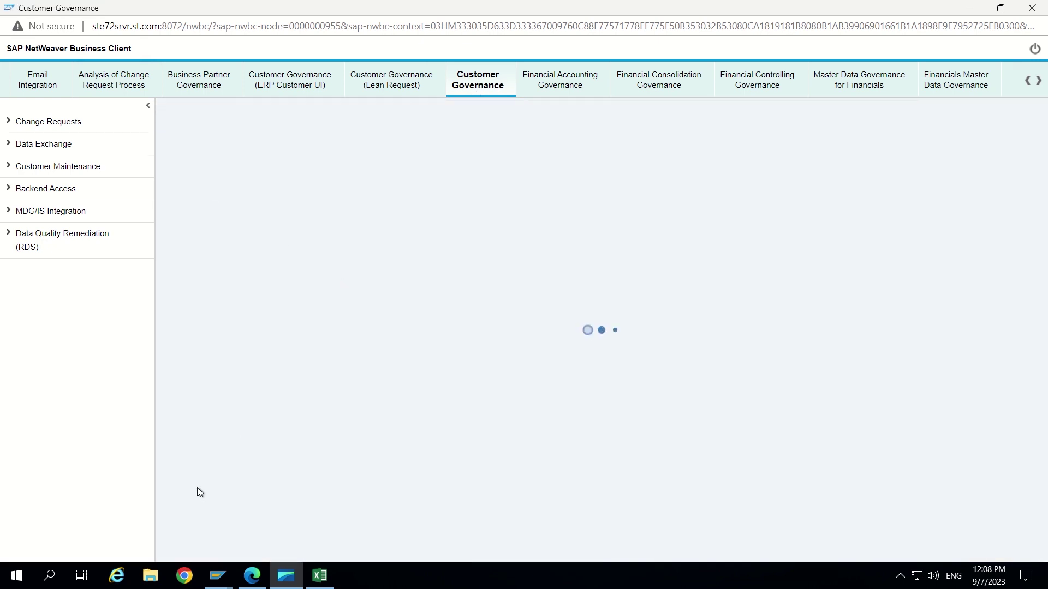
click(218, 575)
In the ABAP Debugger, list local variables and inspect CS_DATA and the CT_METHOD table.
click(467, 515)
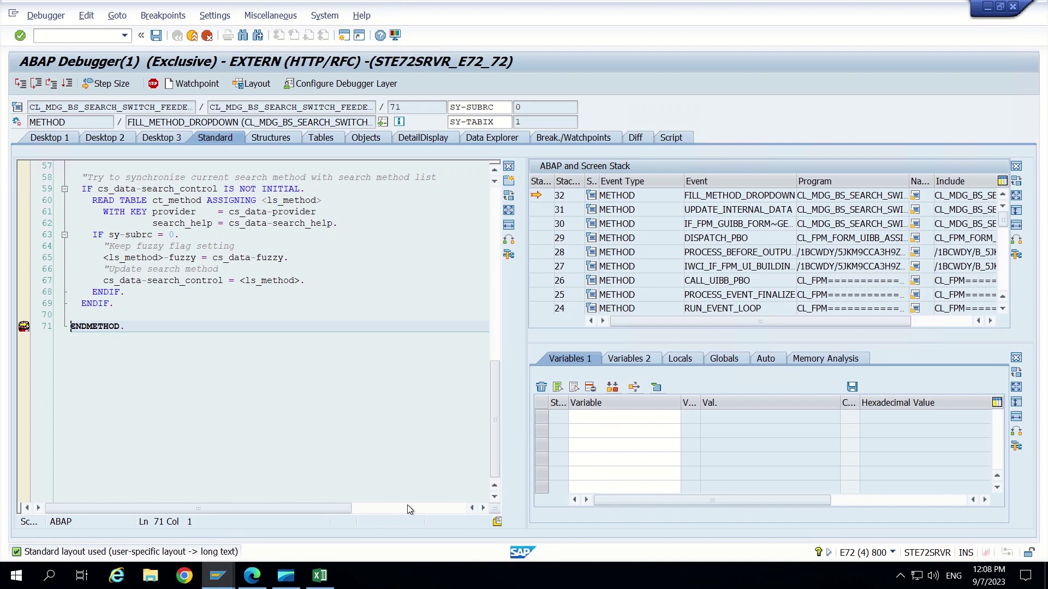
click(159, 140)
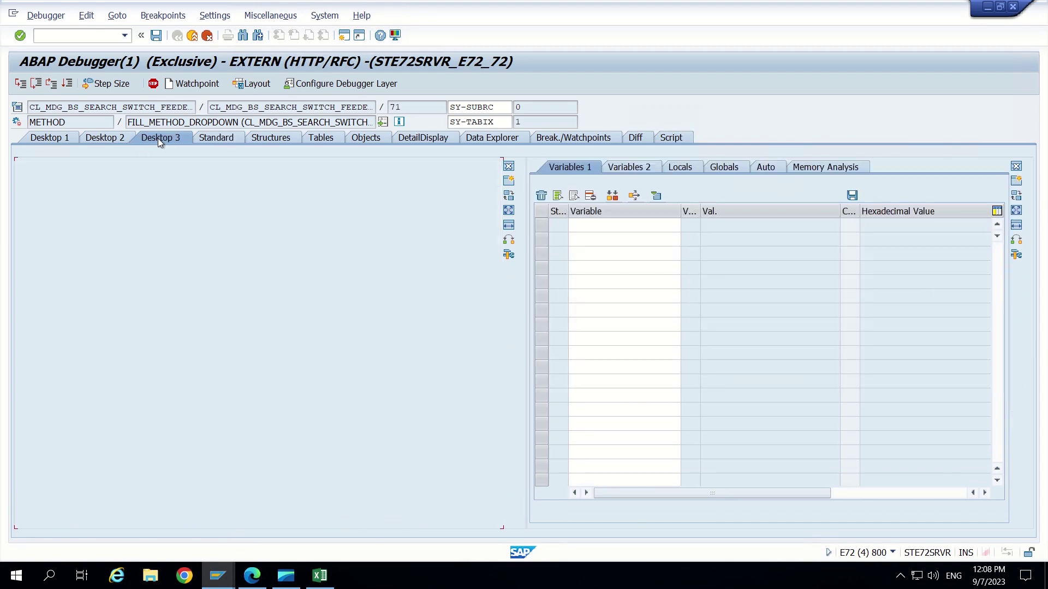
click(677, 169)
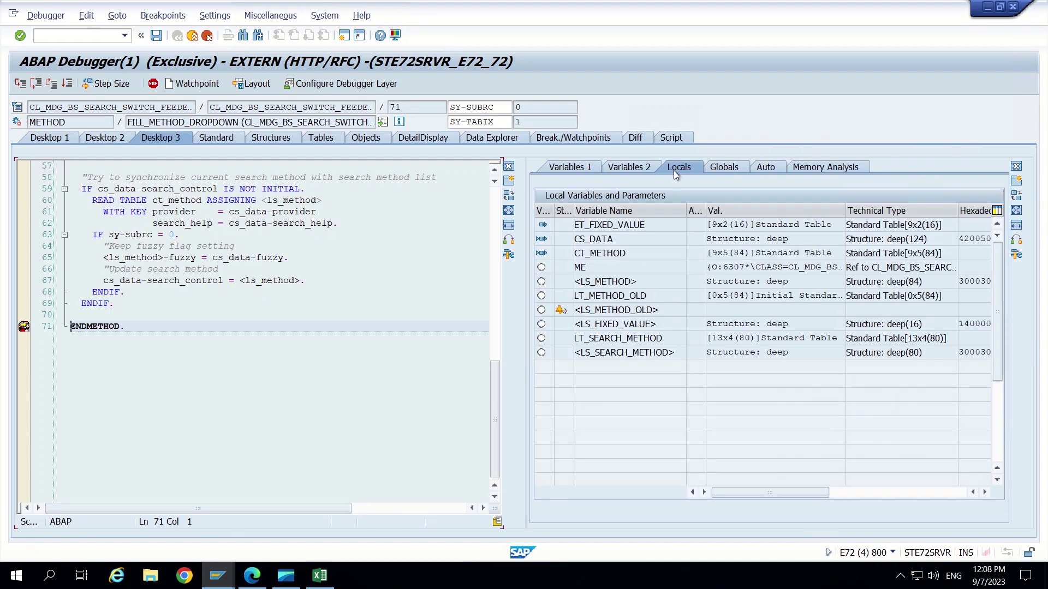
double_click(619, 240)
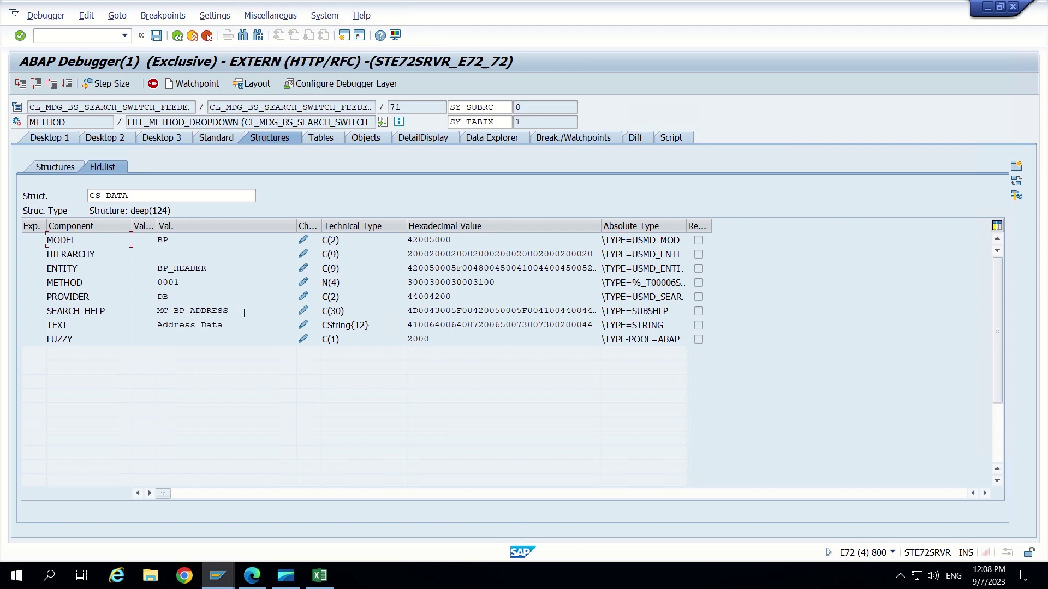
click(176, 36)
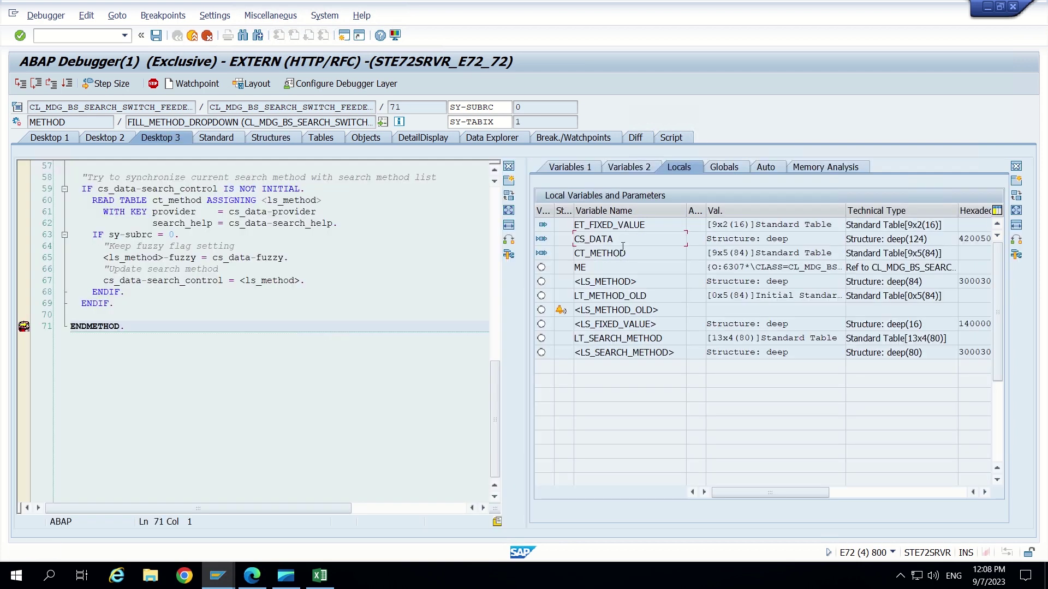
double_click(600, 253)
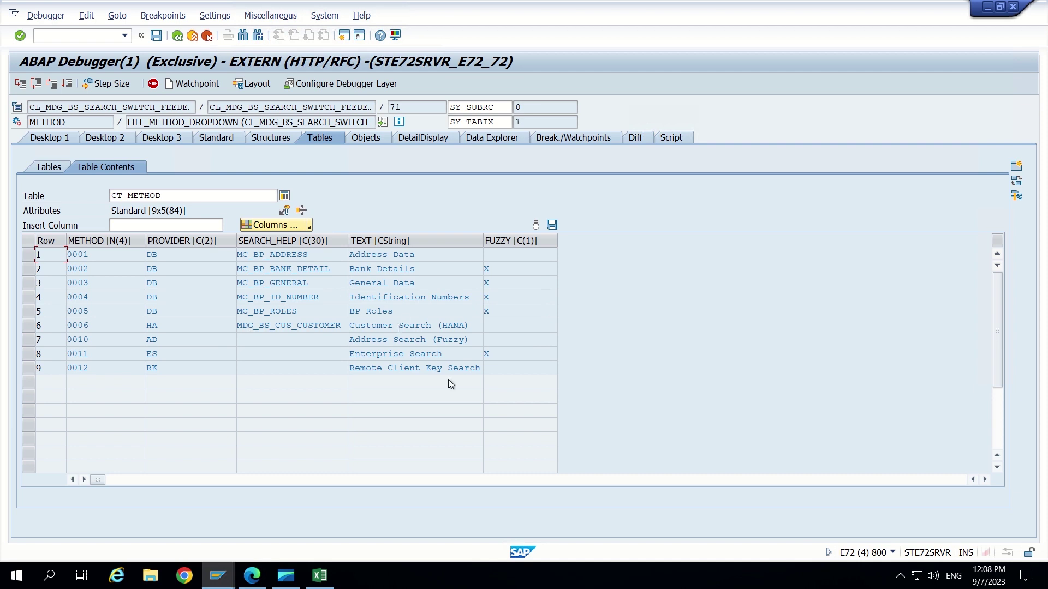
Note CS_DATA's TEXT value Address Data and locate the MC_BP_ROLES entry in CT_METHOD.
click(177, 36)
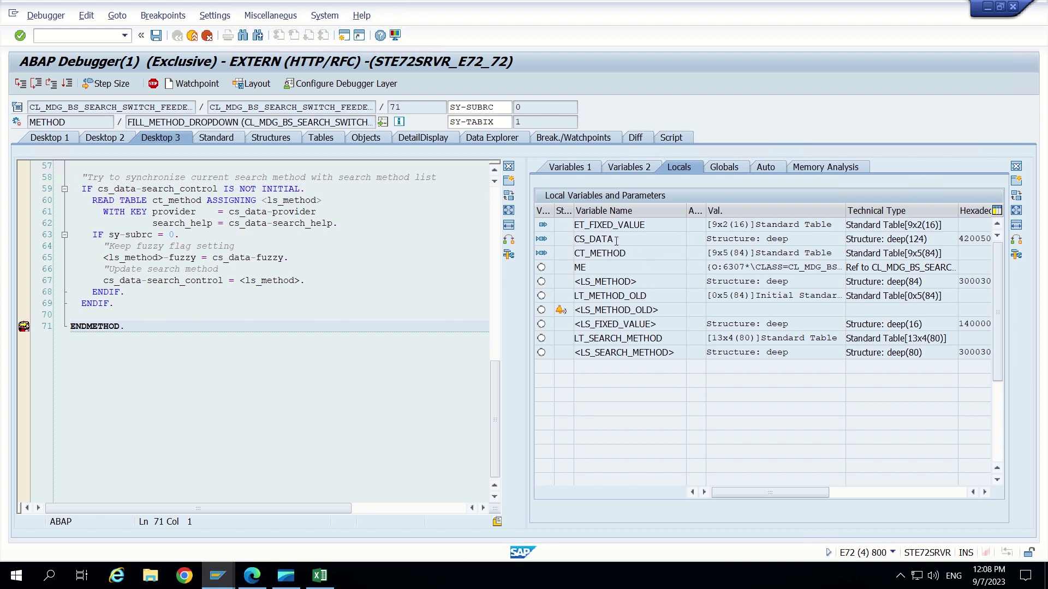
double_click(616, 240)
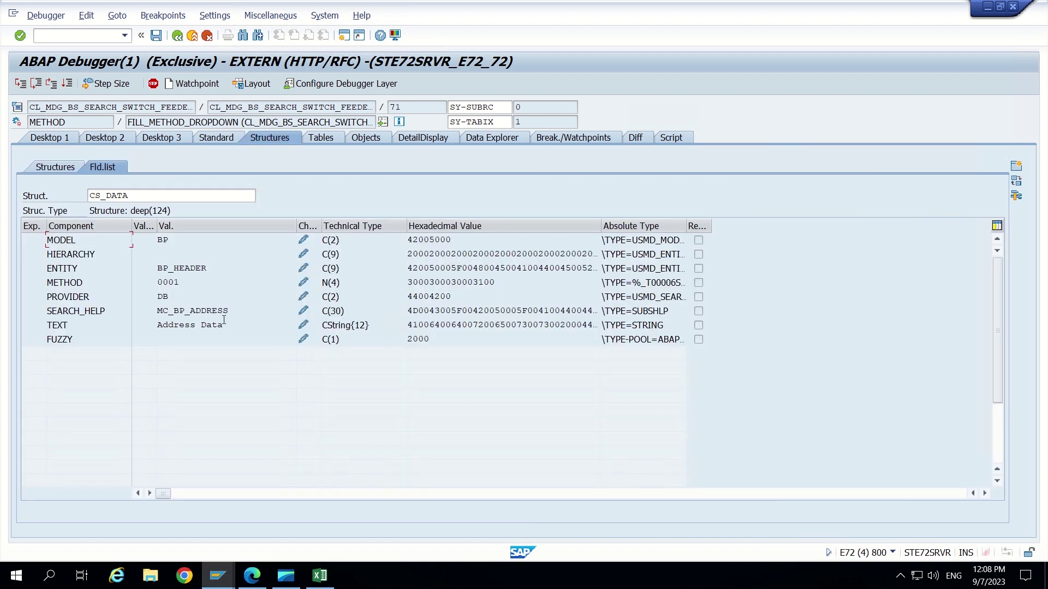
drag(225, 323, 155, 328)
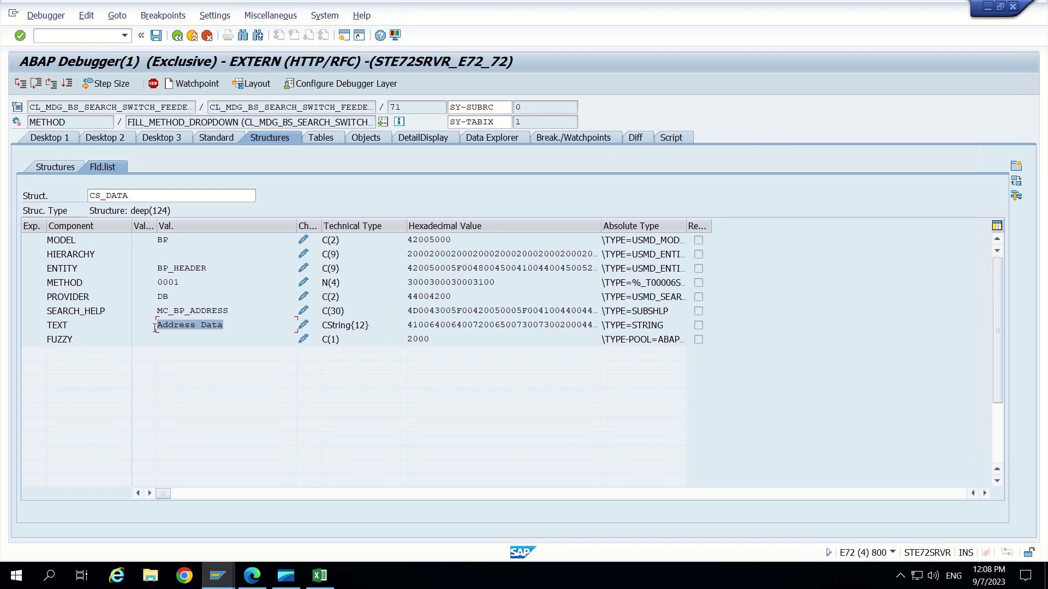
click(155, 327)
click(154, 136)
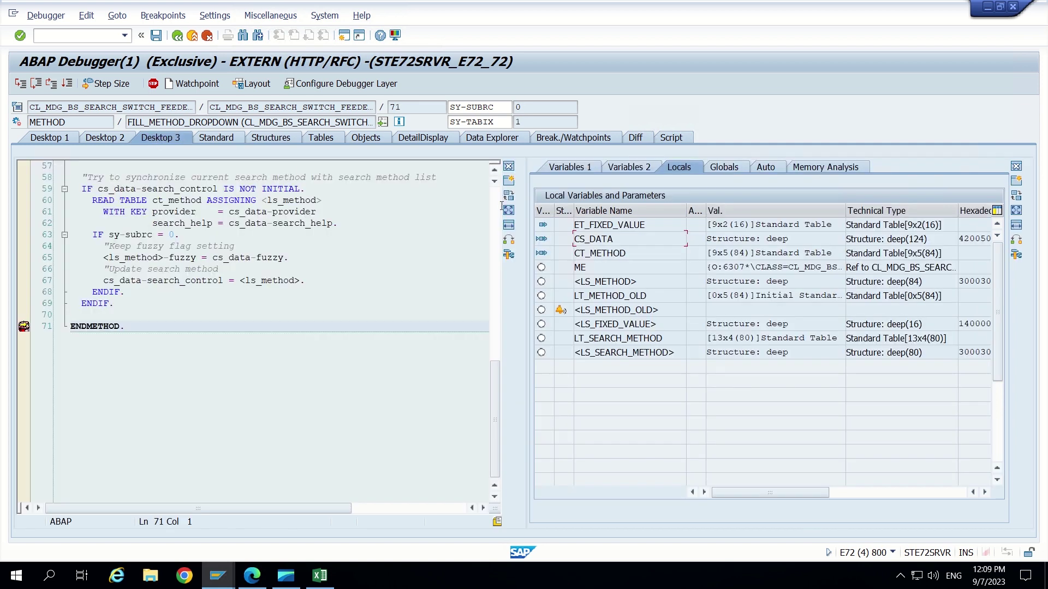
double_click(647, 255)
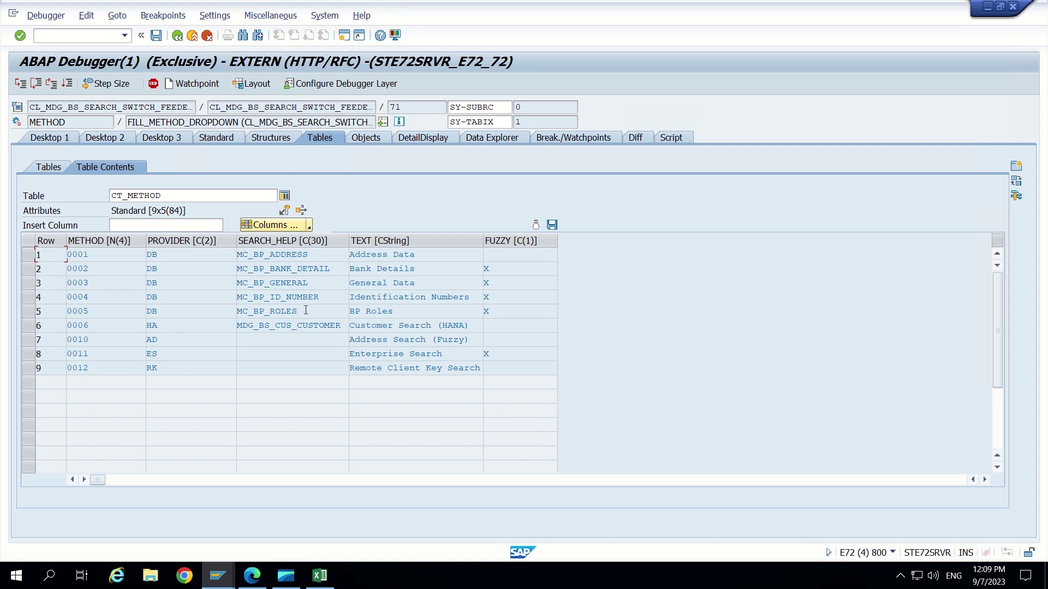
drag(305, 310, 237, 312)
Change CS_DATA's SEARCH_HELP to MC_BP_ROLES.
click(166, 136)
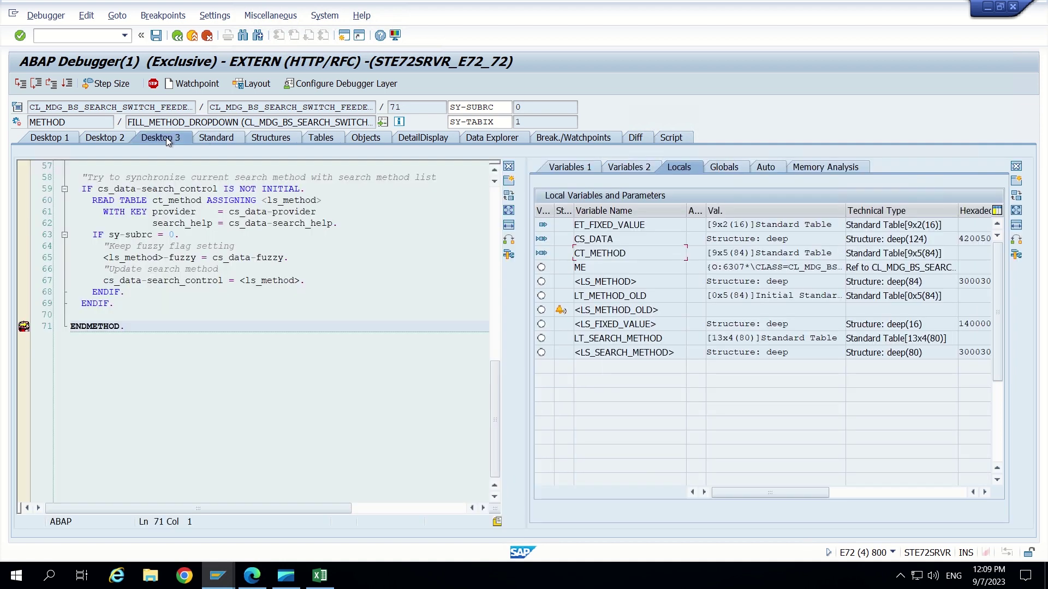
click(355, 139)
click(318, 140)
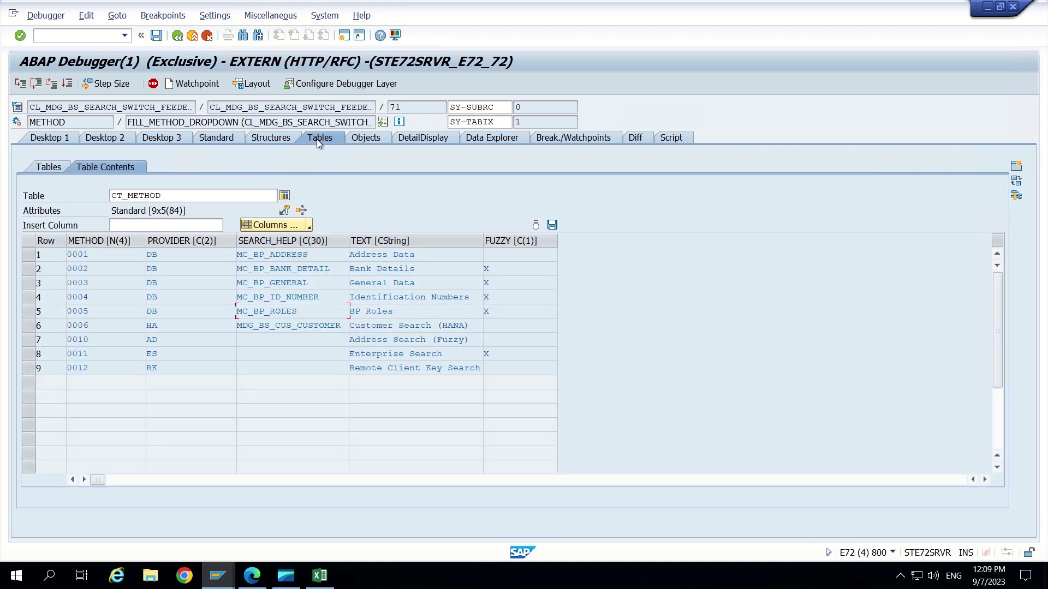
click(280, 139)
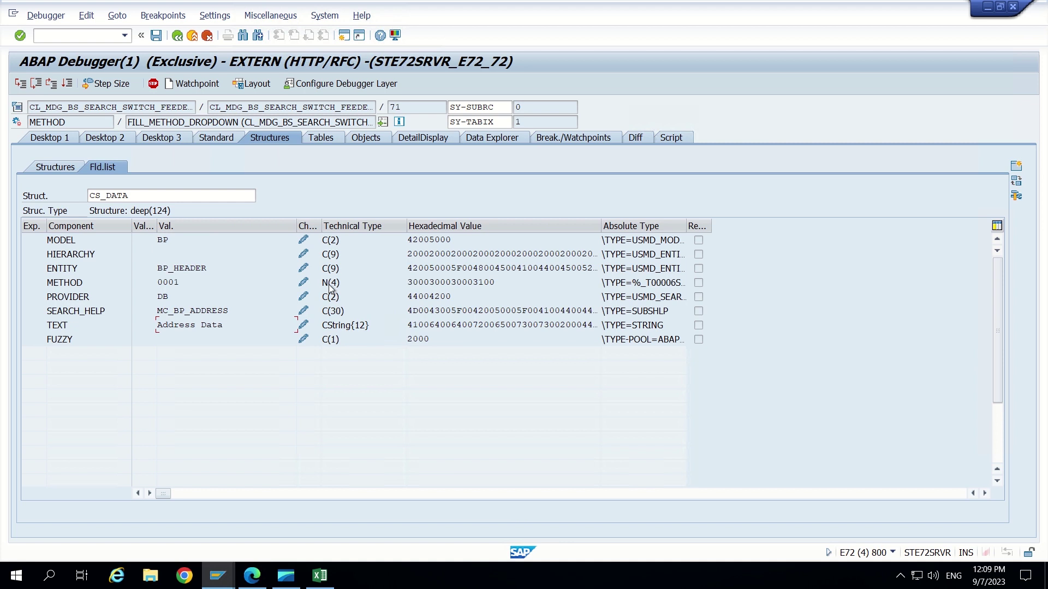
click(304, 313)
text(MC_BP_ROLES)
key(Return)
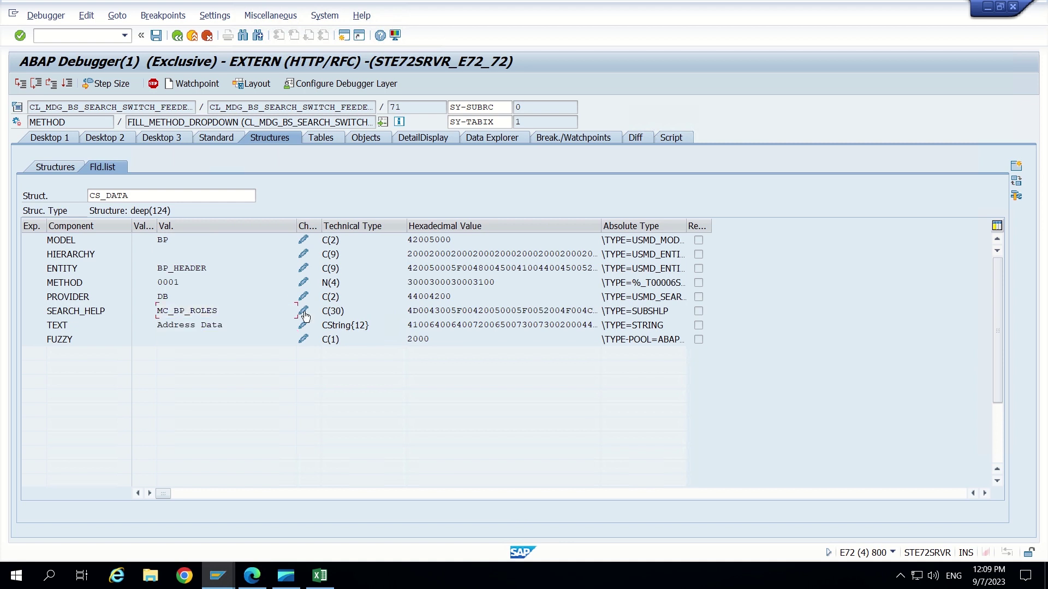
After checking CT_METHOD's BP Roles row, change CS_DATA's METHOD to 0005.
click(321, 138)
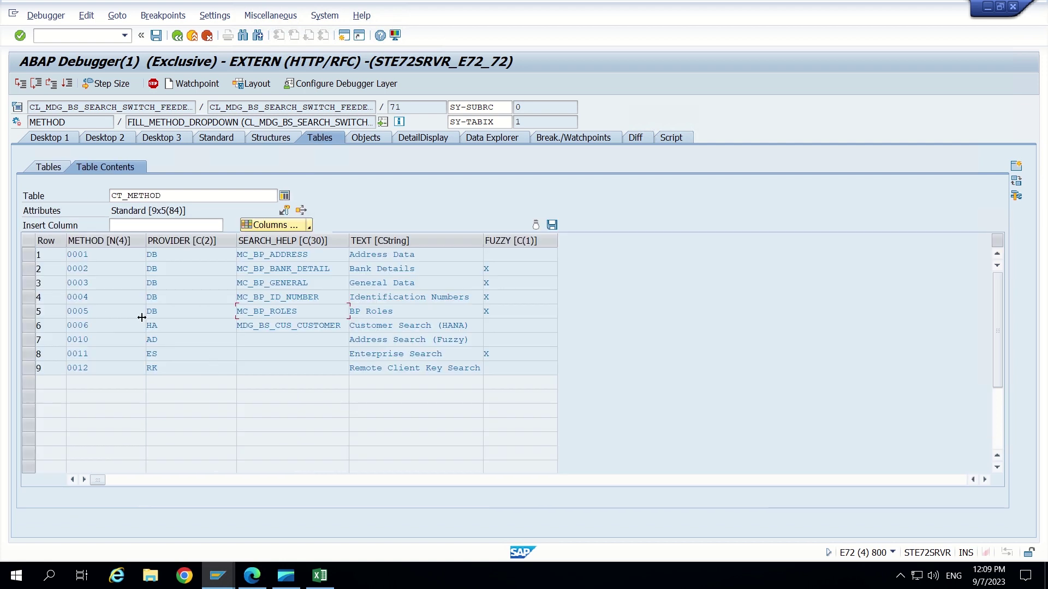
click(210, 139)
click(275, 138)
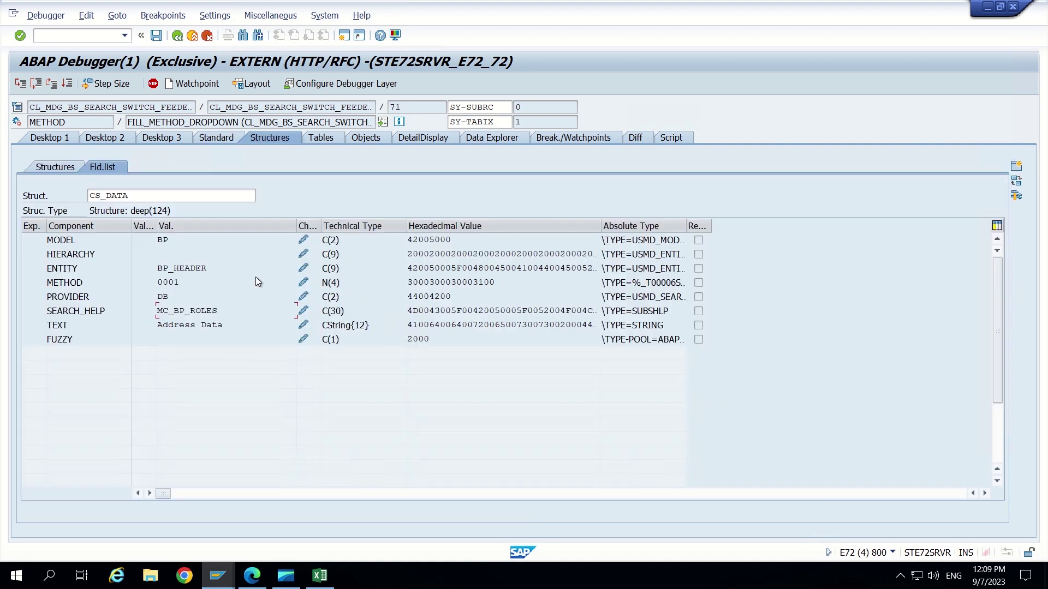
click(303, 325)
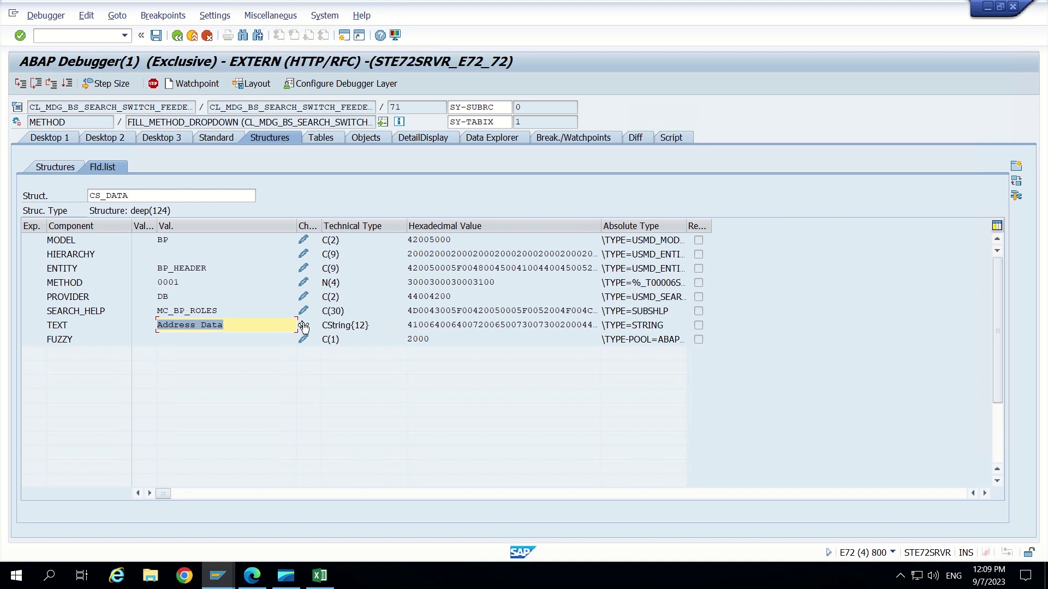
click(303, 283)
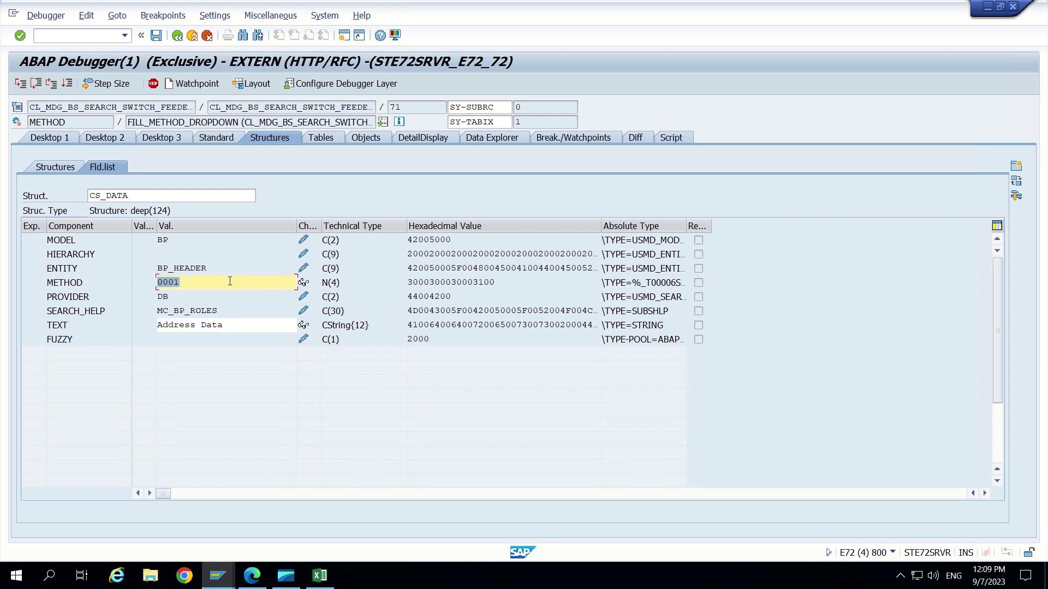
click(213, 281)
key(BackSpace)
text(5)
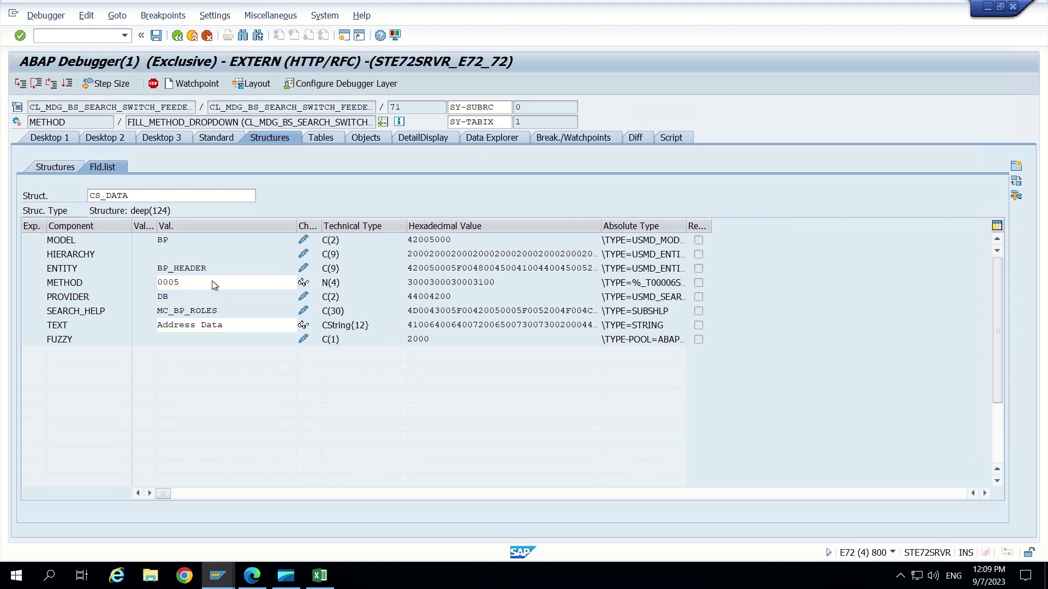
key(Return)
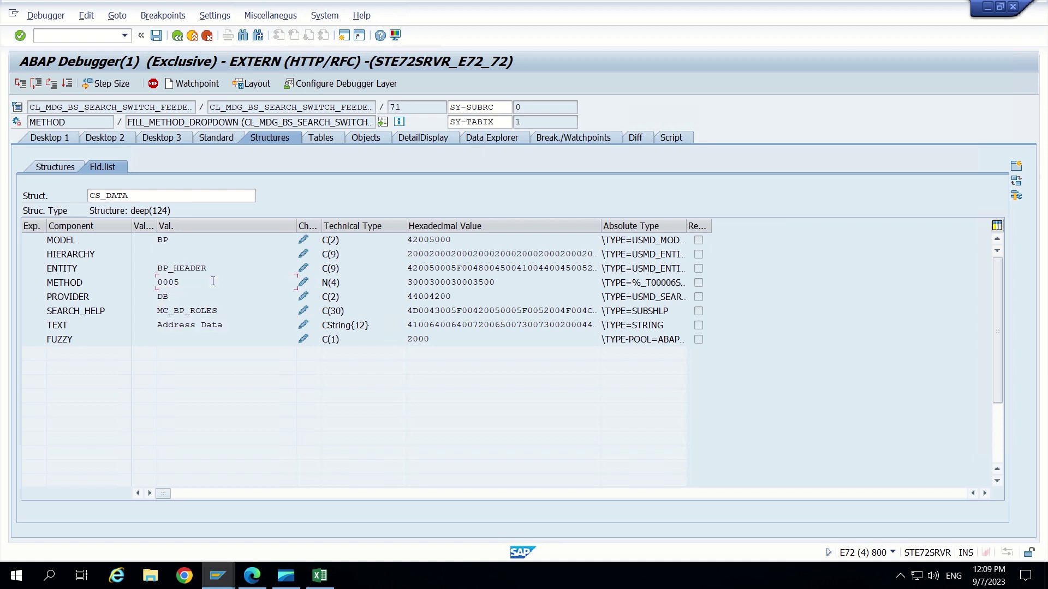
Change CS_DATA's TEXT to Roles and return to the code view.
click(303, 325)
text(Rol)
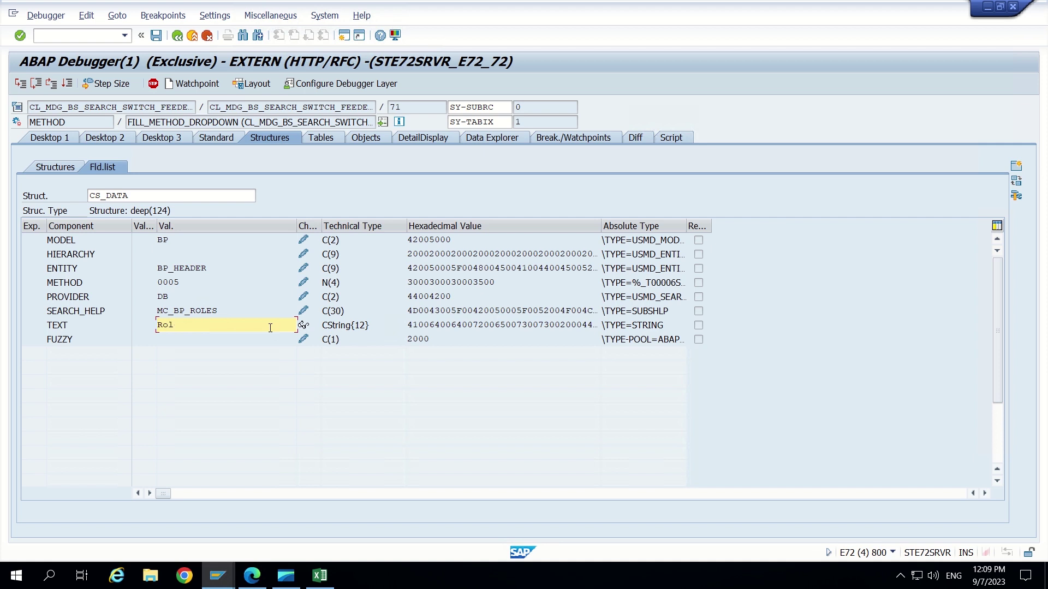
text(es)
key(Return)
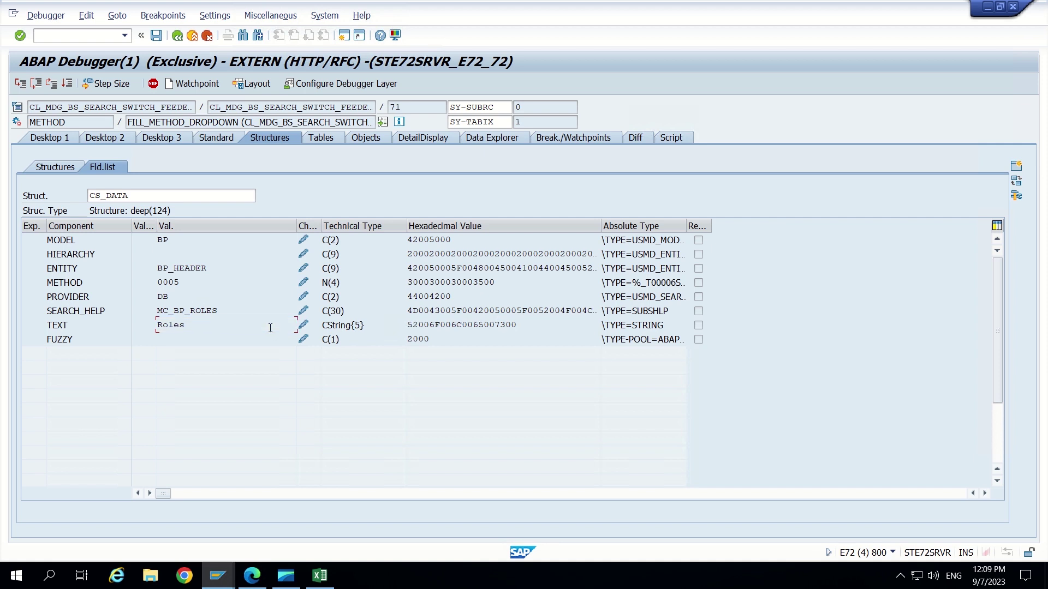
click(176, 137)
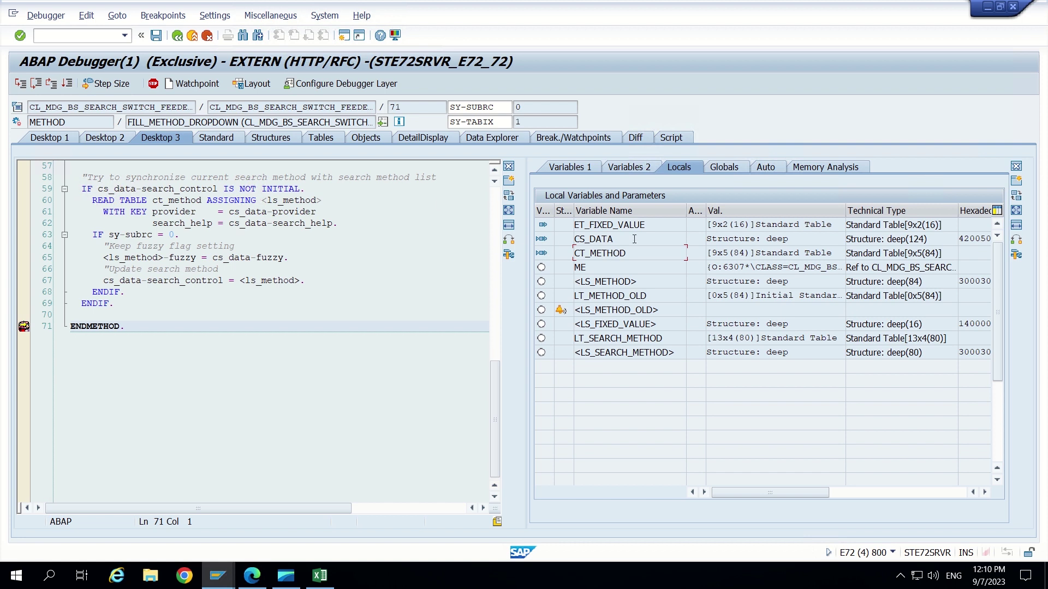
Resume the debugger and confirm the Search Method dropdown lists BP Roles as selected.
click(66, 85)
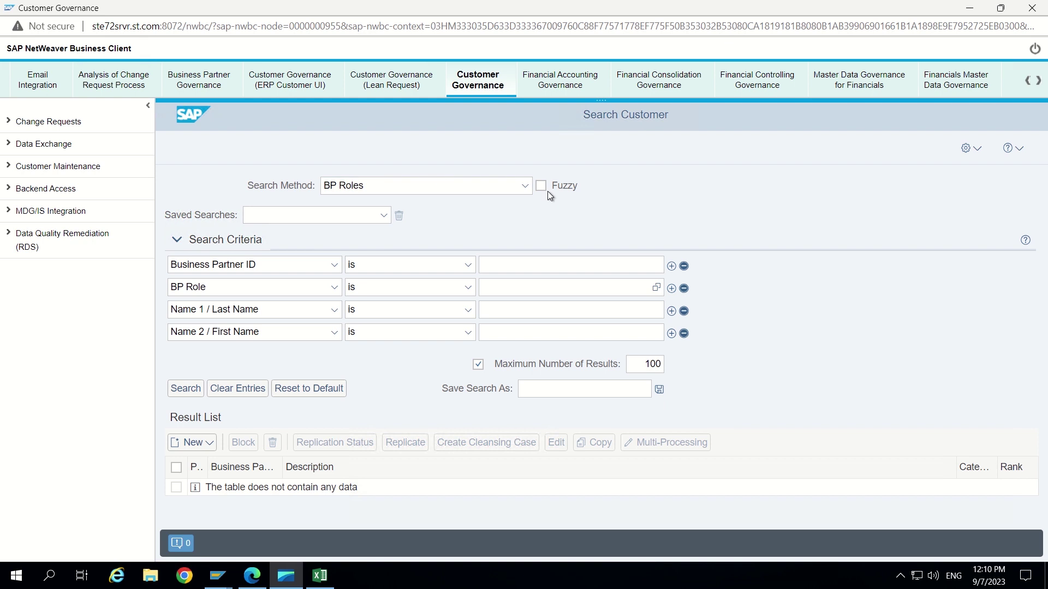
click(525, 186)
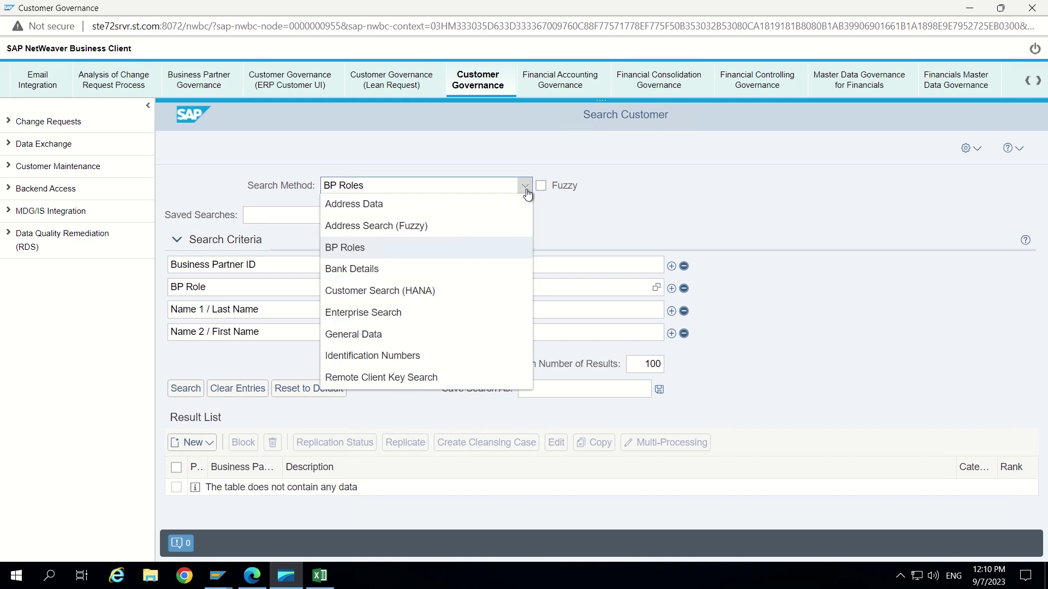
click(526, 187)
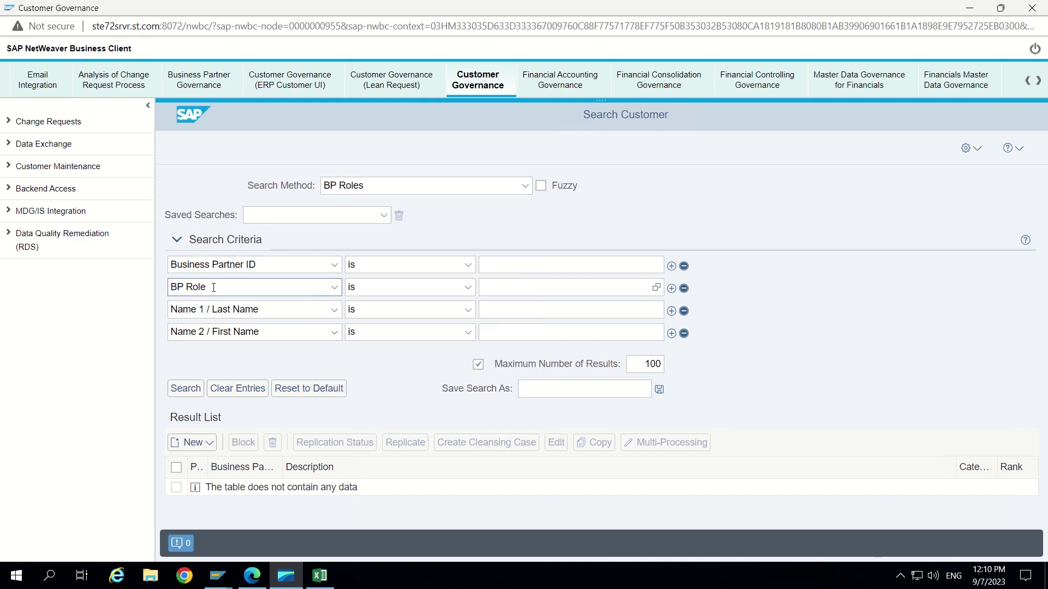